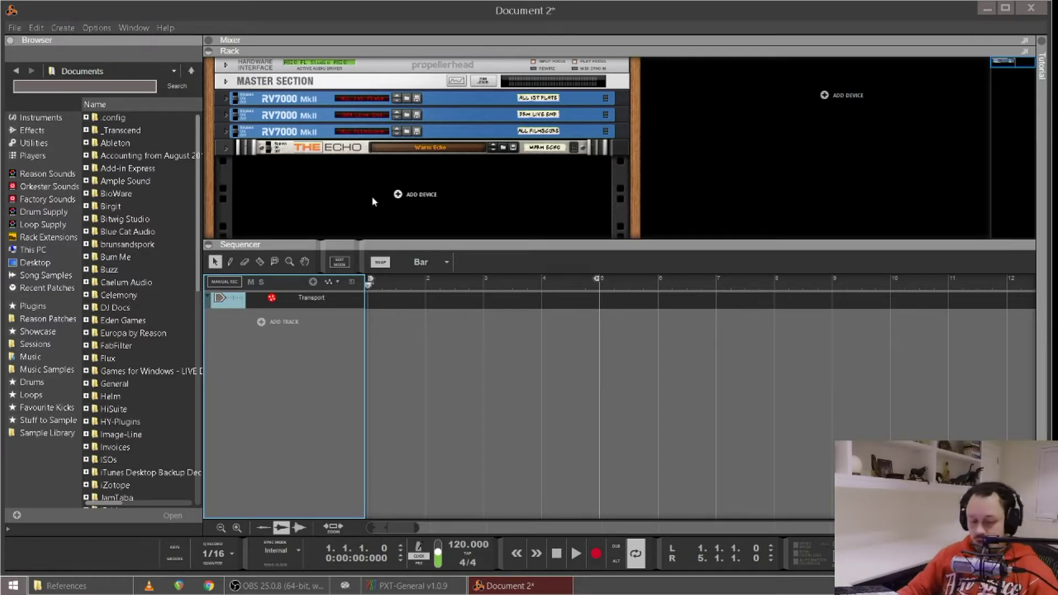
Create a new audio track and name it REFERENCE
key(ctrl+t)
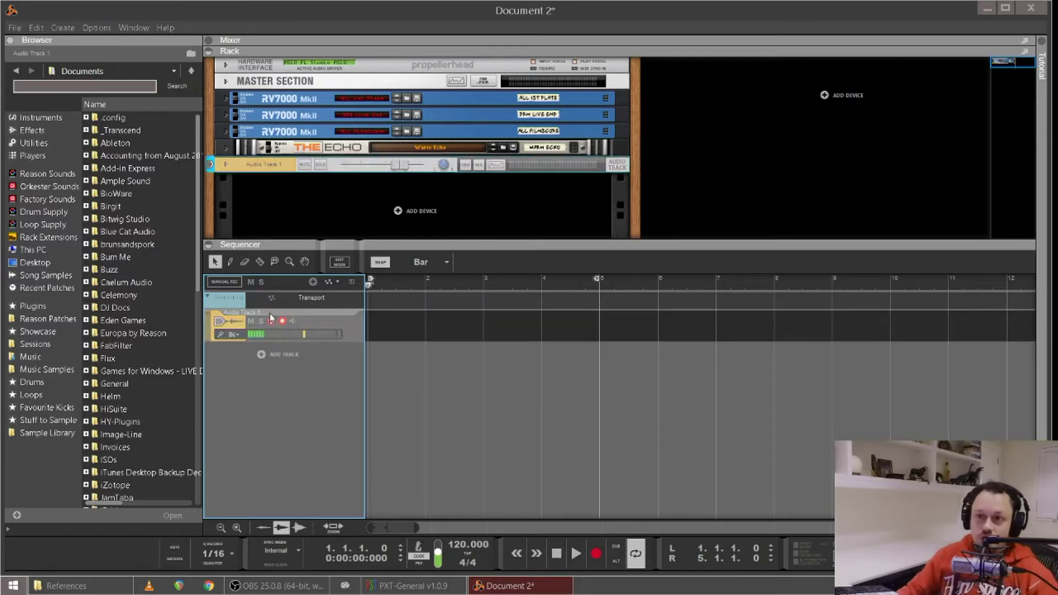
double_click(251, 316)
text(REFERENCE)
key(Return)
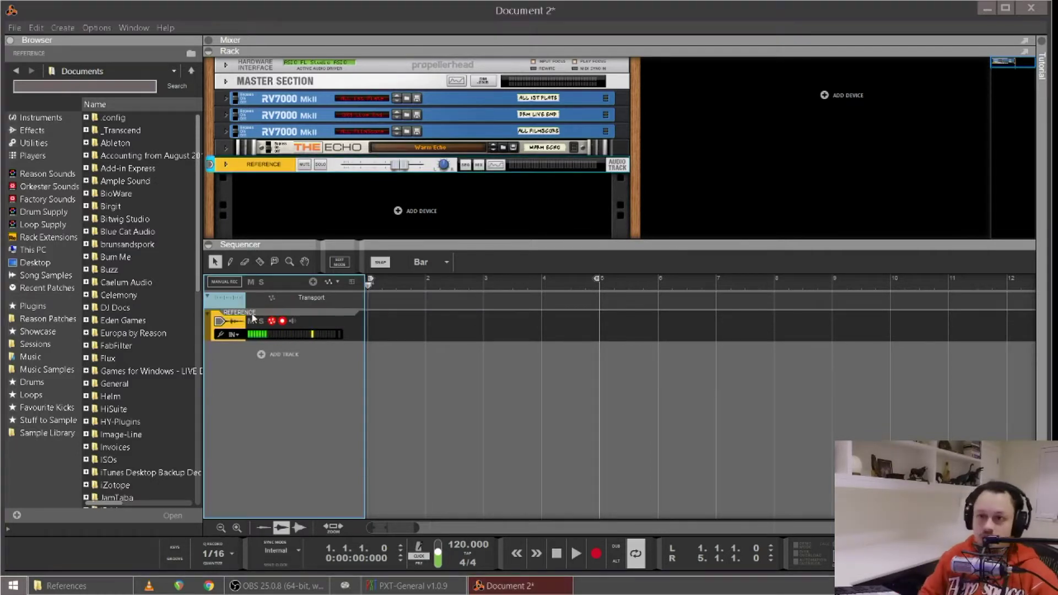
Colour the REFERENCE track Graphite grey and mute it
right_click(305, 347)
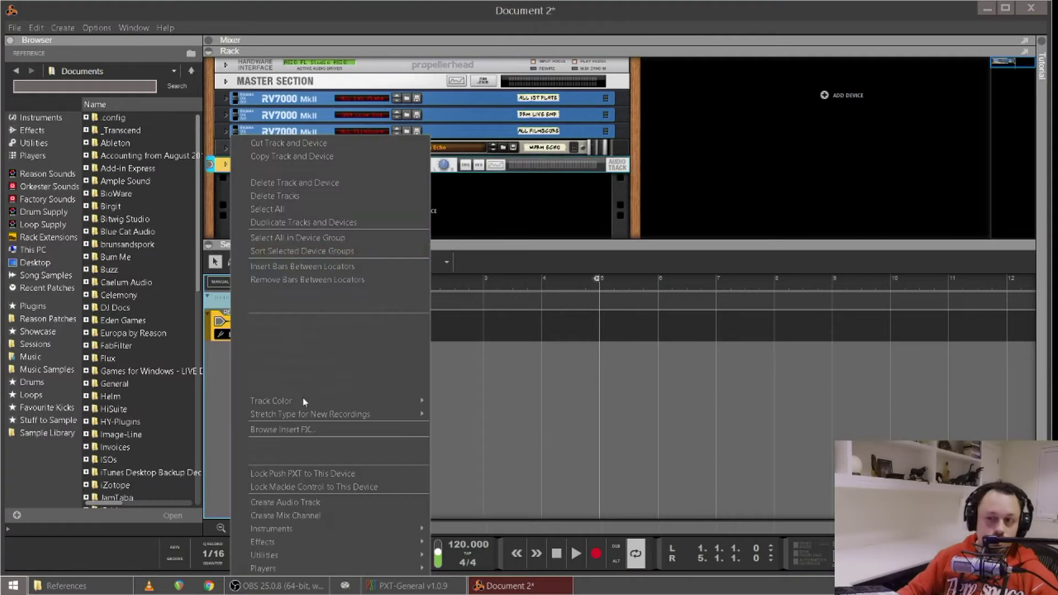
mouse_move(299, 404)
click(494, 572)
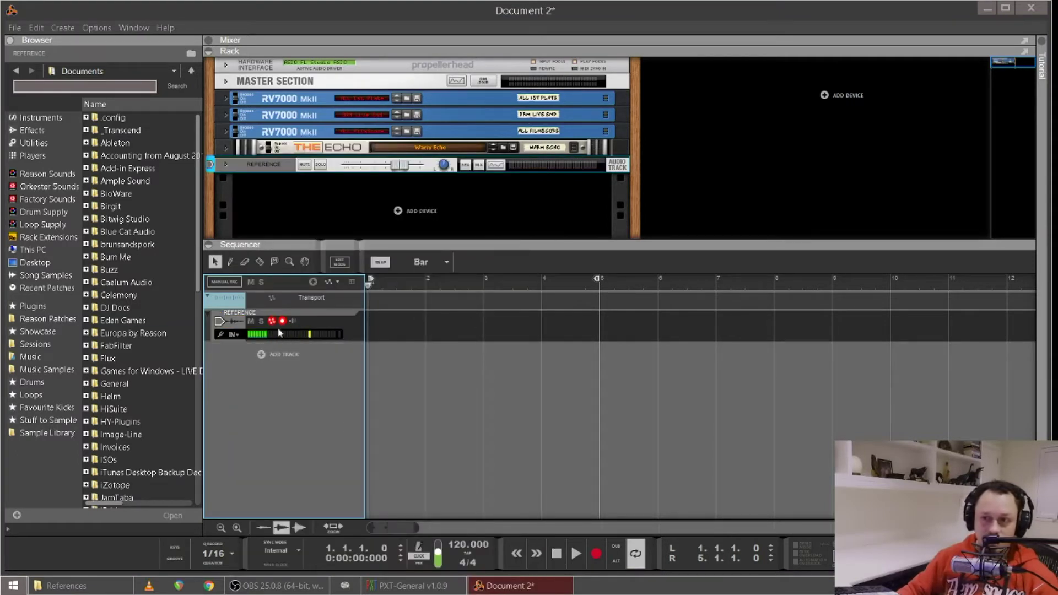
click(250, 321)
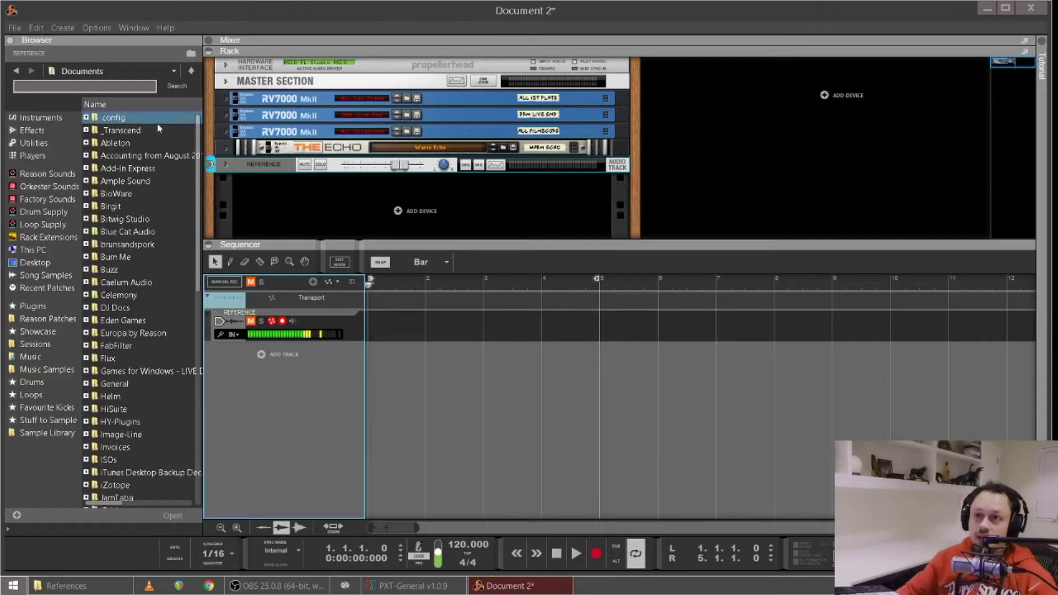
Flip the rack and add a Combinator from Utilities directly under the Master Section
key(Tab)
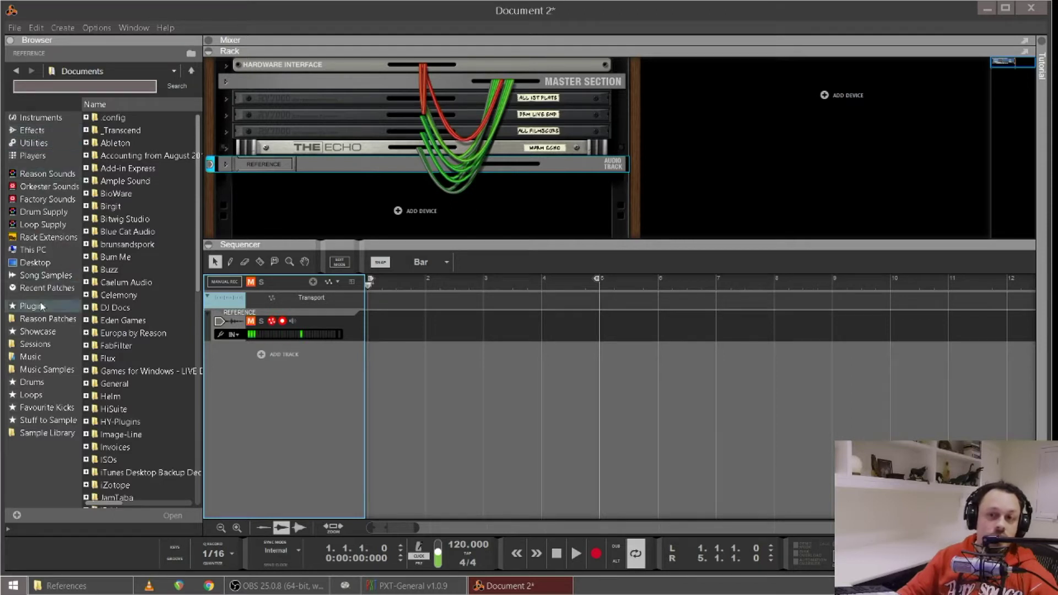
click(36, 131)
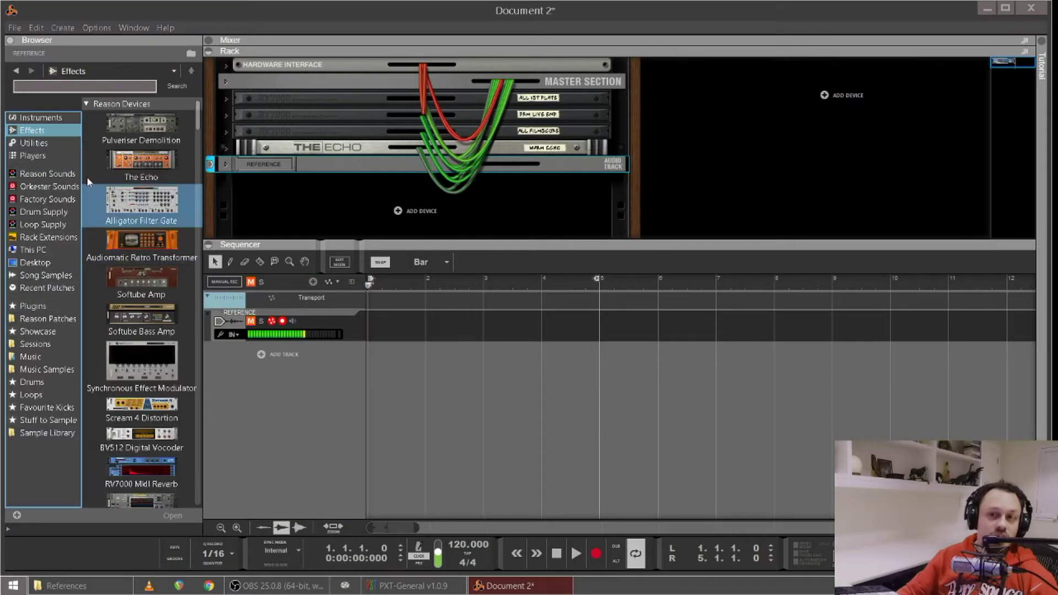
click(43, 155)
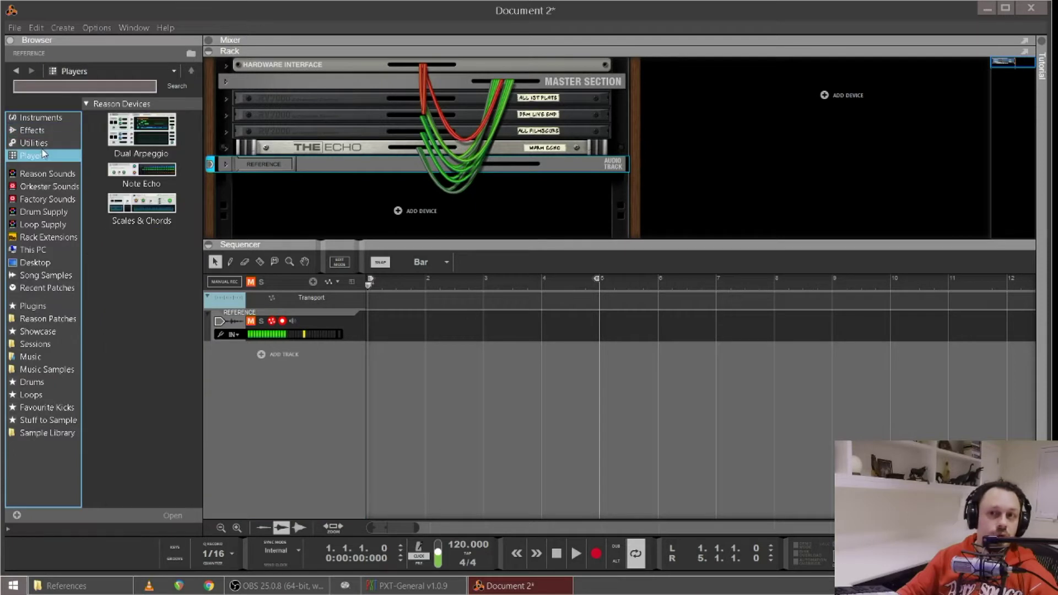
click(42, 144)
click(110, 122)
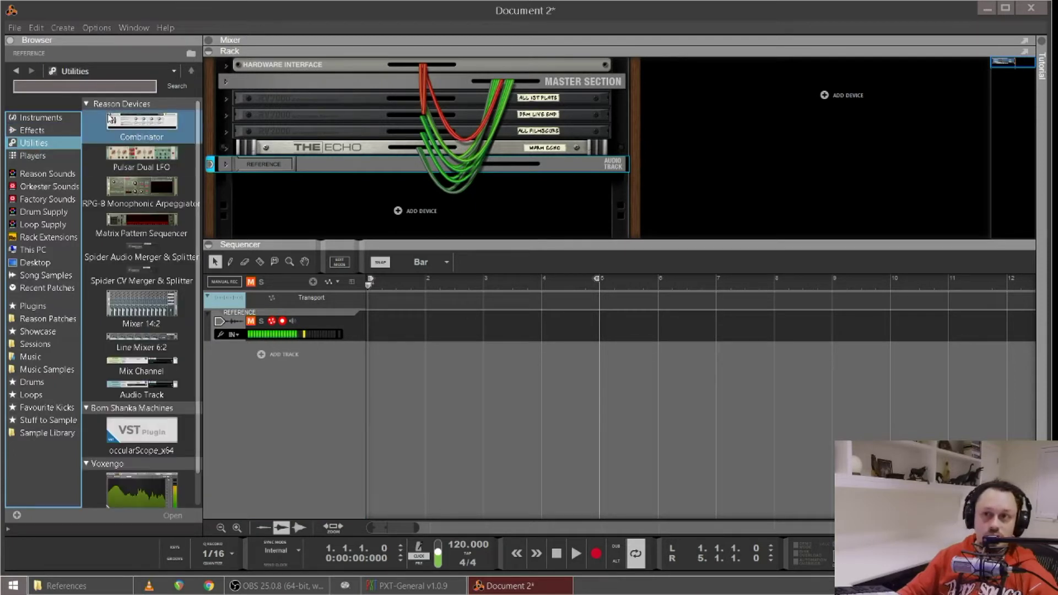
drag(110, 123, 312, 197)
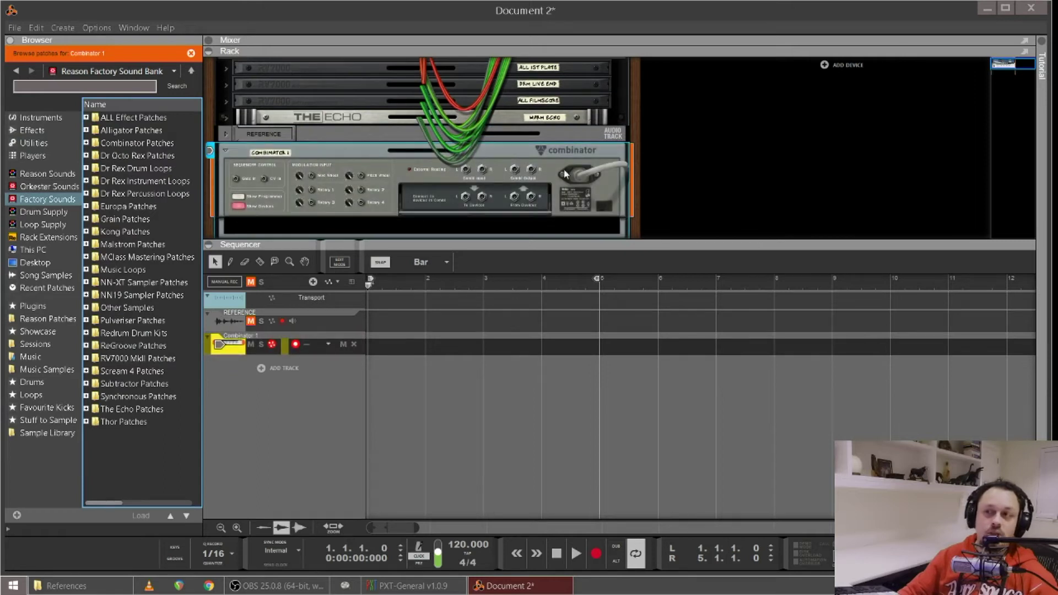
scroll(542, 121, up, 1)
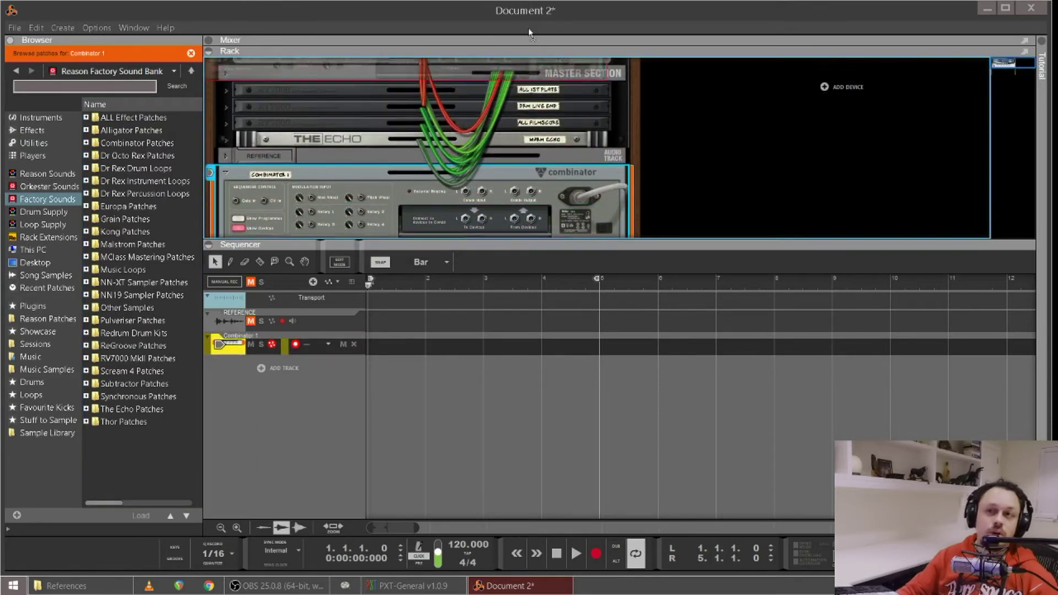
drag(421, 87, 451, 92)
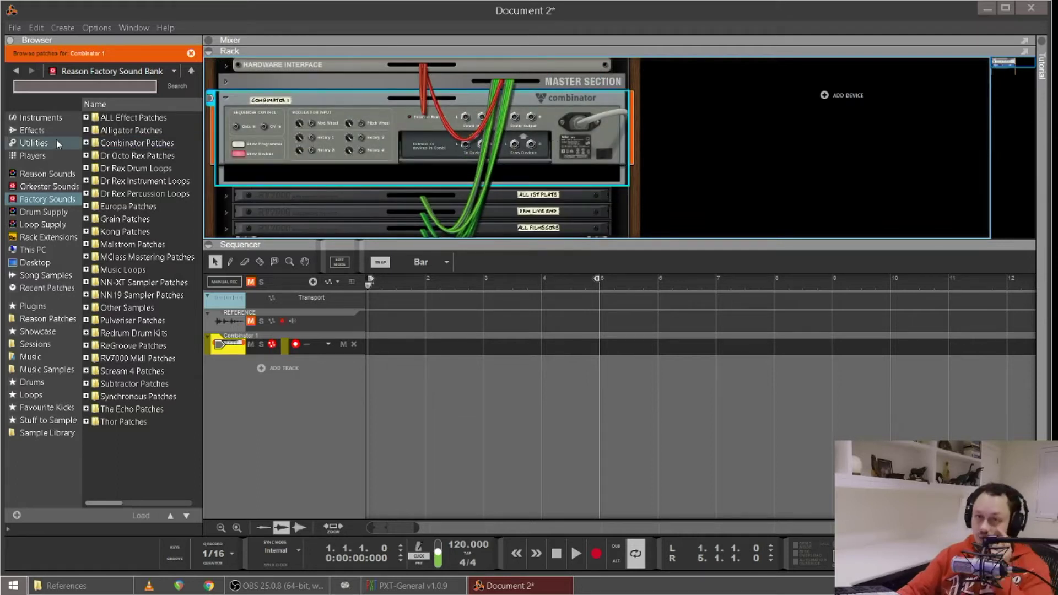
Insert a Spider Audio Merger & Splitter above Combinator 1
click(48, 154)
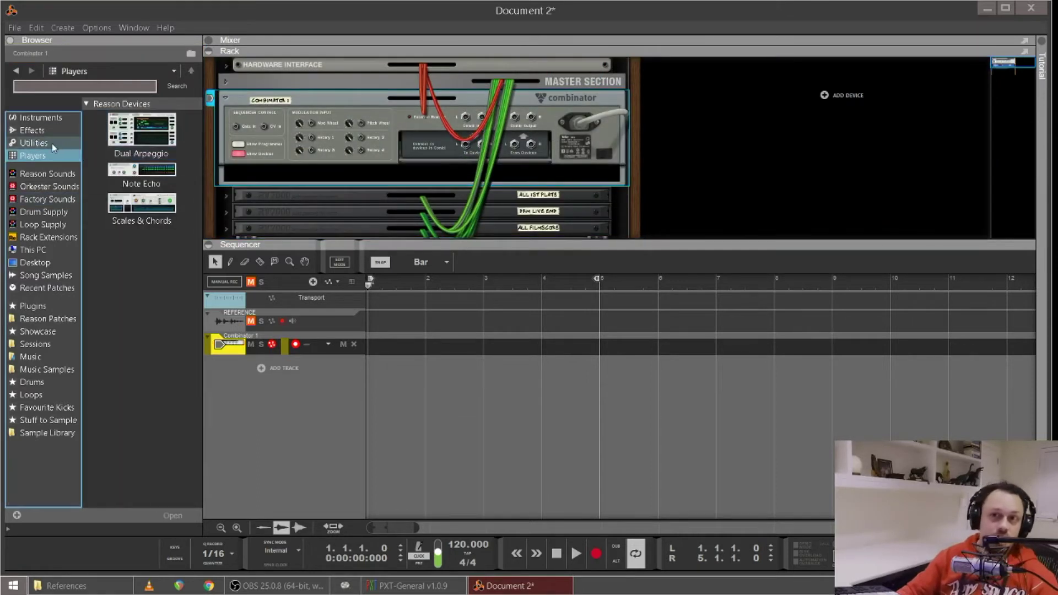
click(34, 143)
click(154, 366)
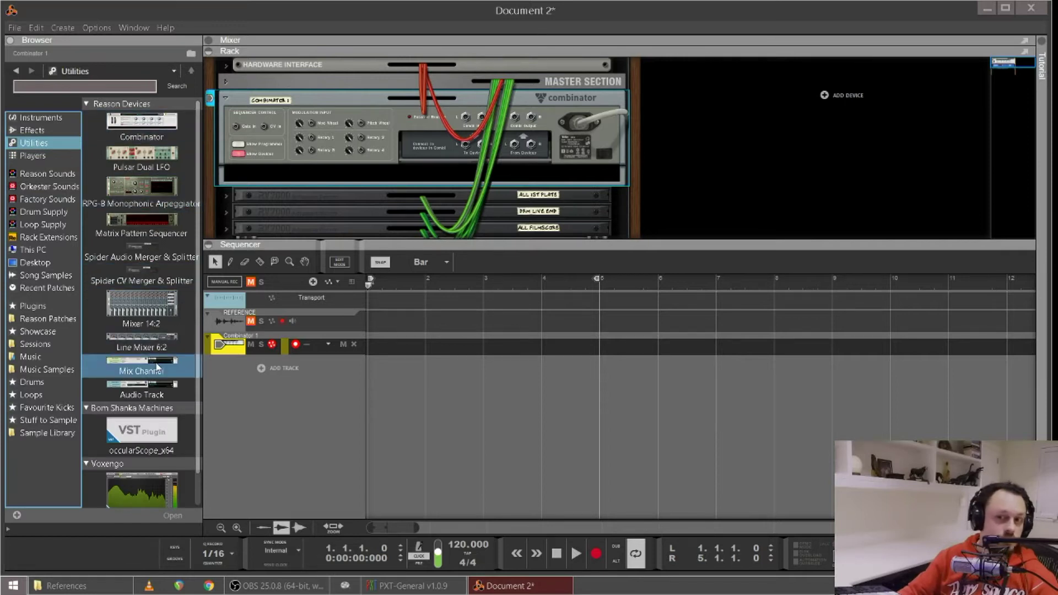
click(148, 253)
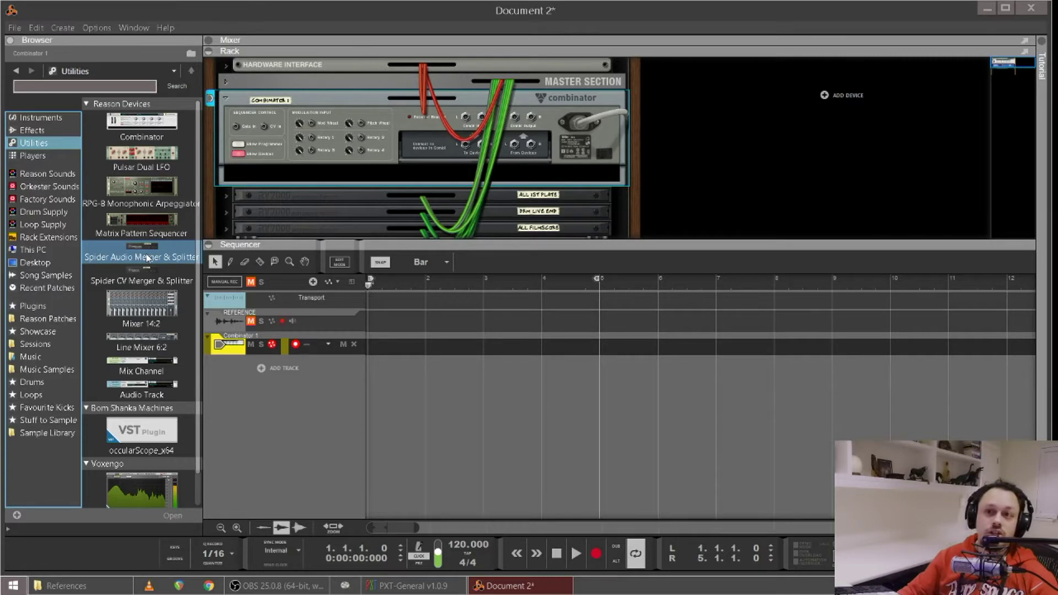
drag(148, 257, 276, 91)
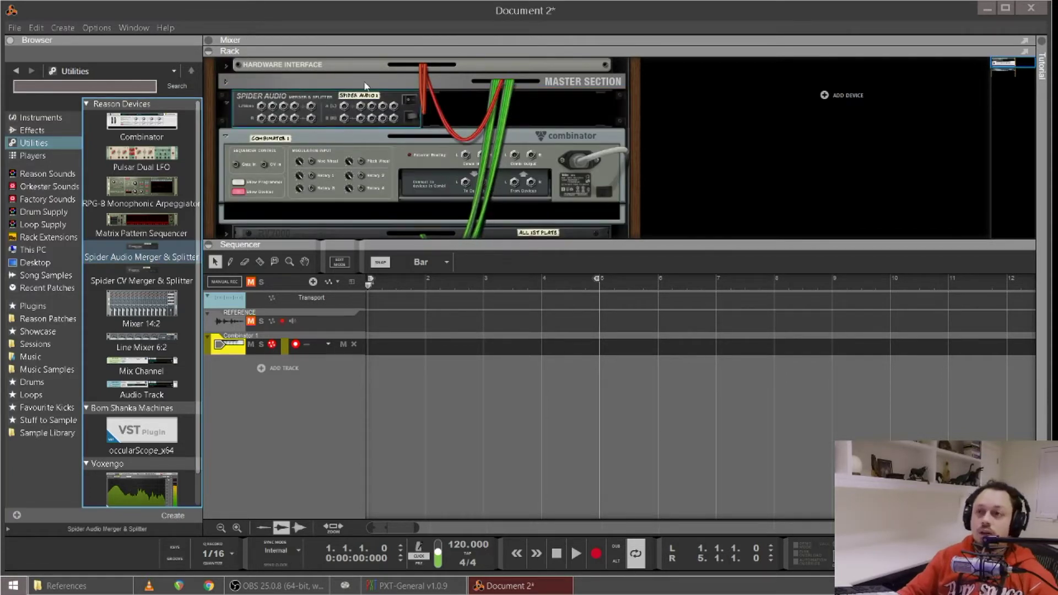
Unfold the Hardware Interface to reveal its audio input/output jacks
key(Tab)
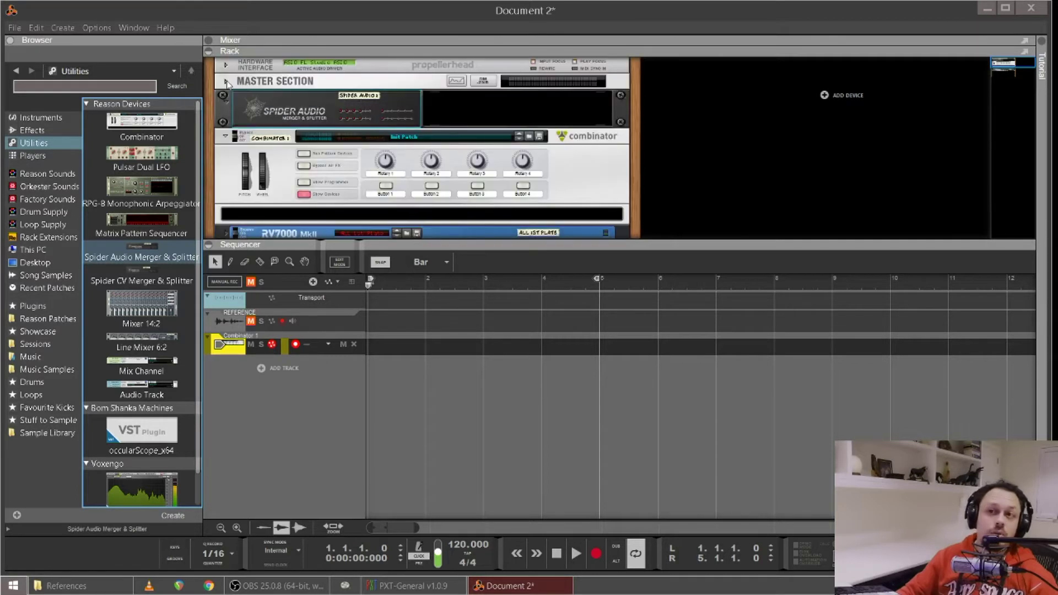
click(242, 88)
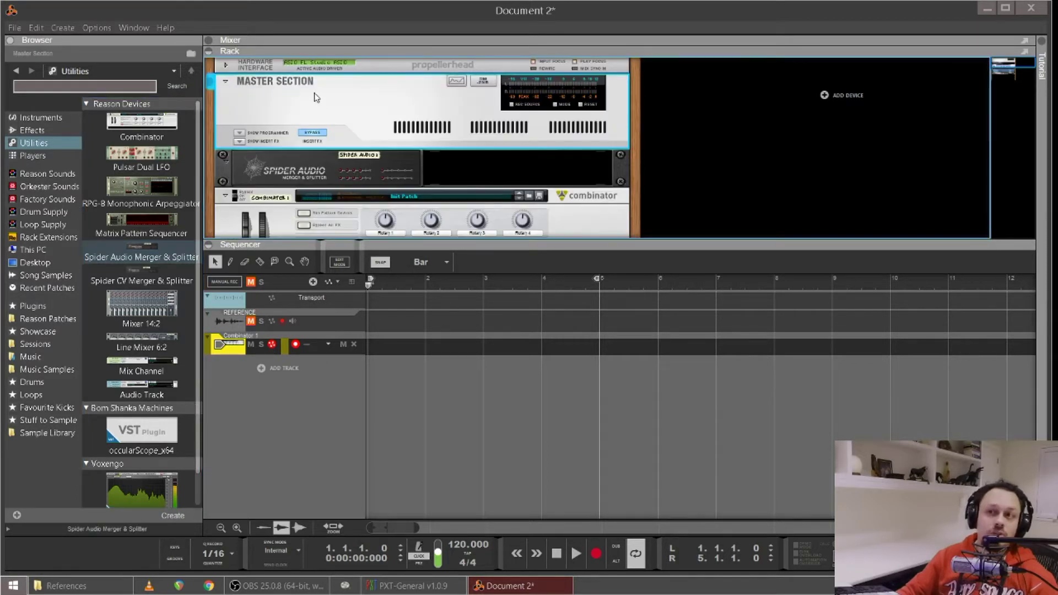
click(225, 65)
key(Tab)
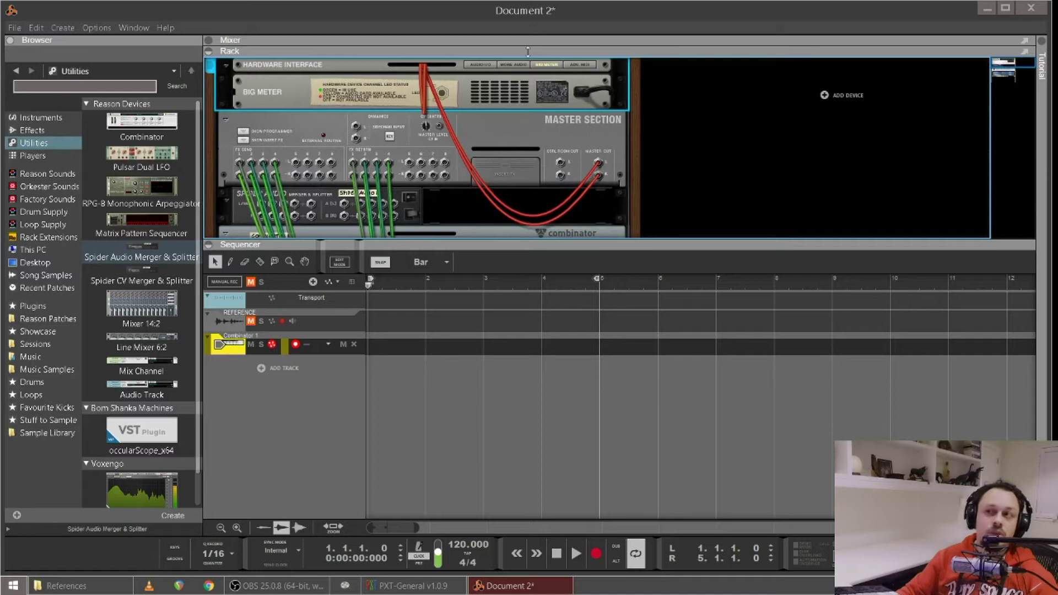
click(480, 64)
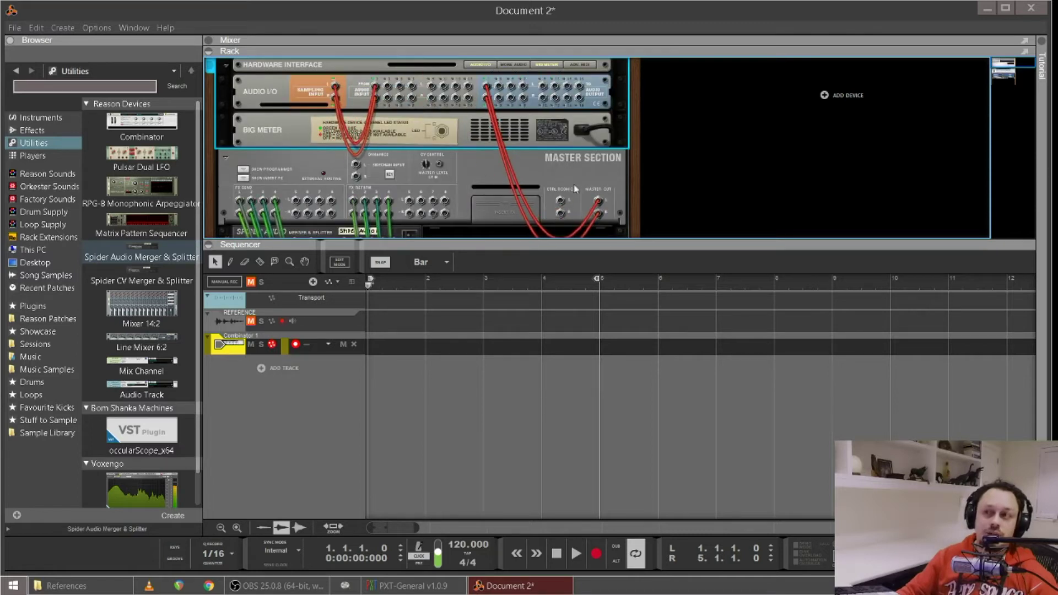
key(Tab)
scroll(303, 199, down, 5)
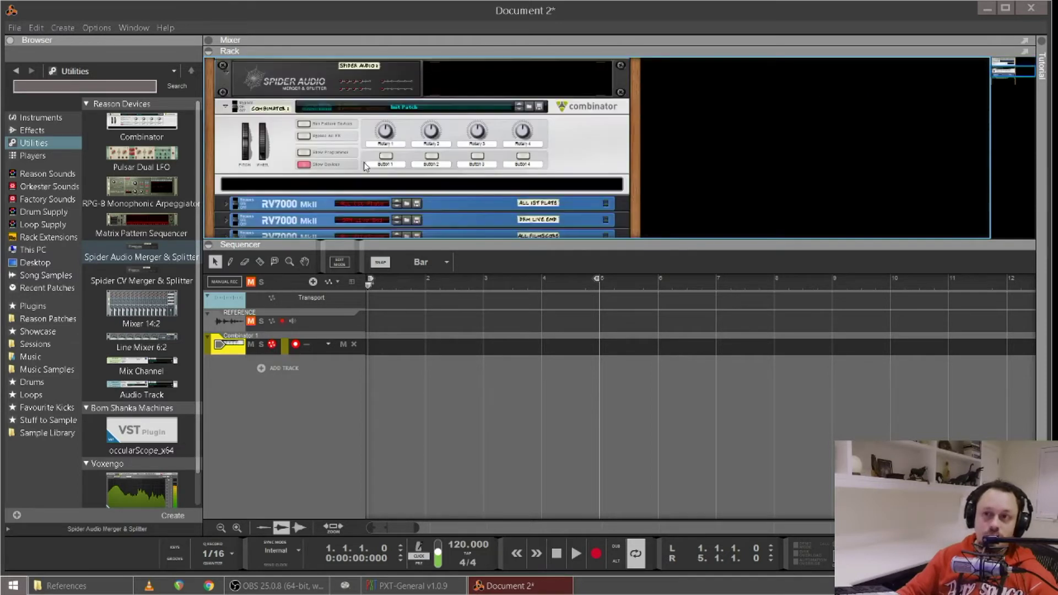
scroll(358, 170, down, 5)
scroll(340, 128, up, 10)
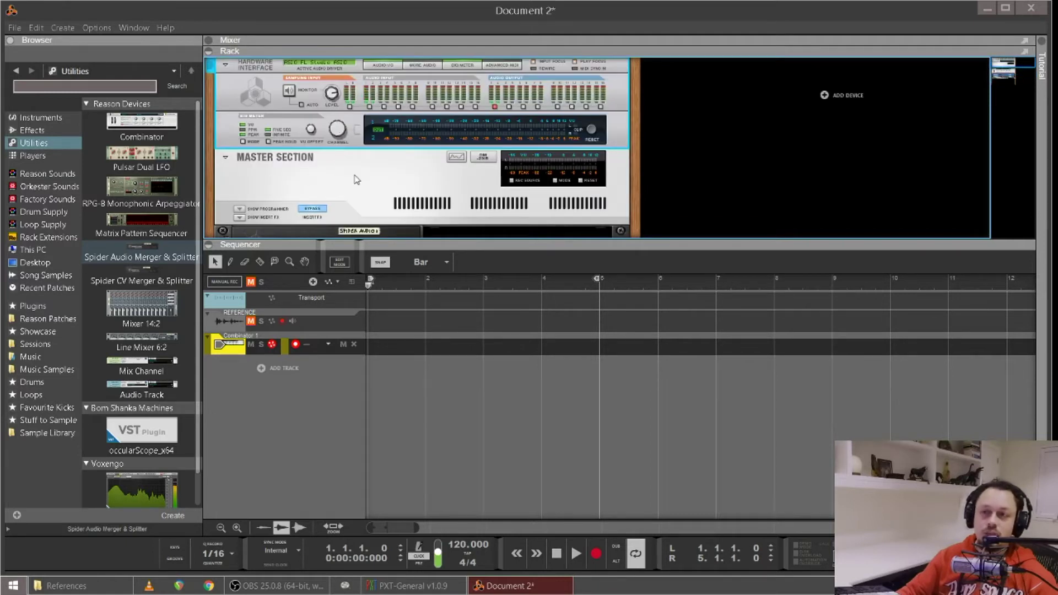
Disconnect Master Out from the hardware outputs and cable Master Out L to the Spider Audio
key(Tab)
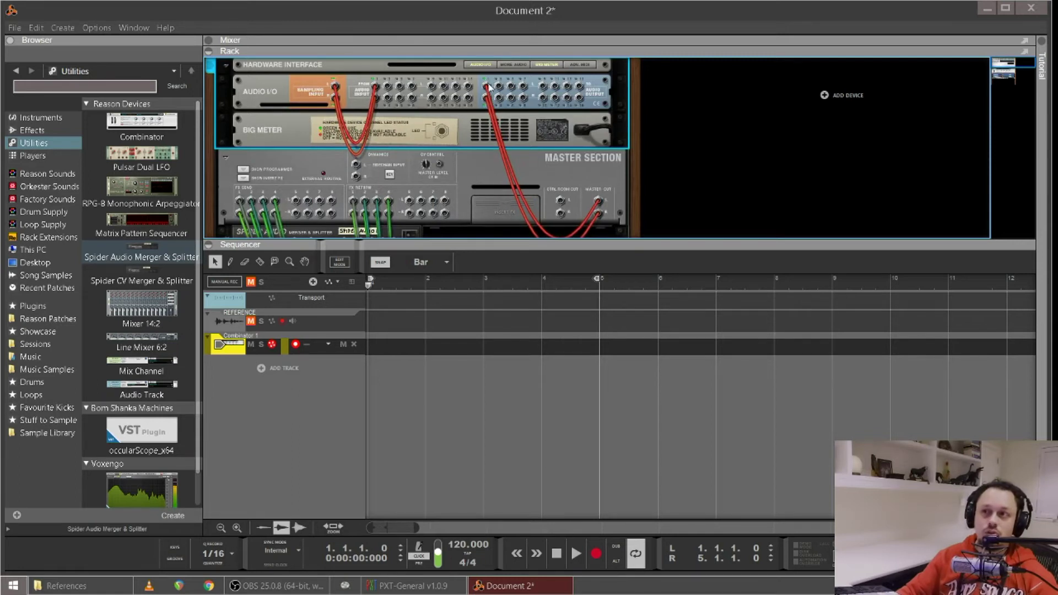
mouse_move(487, 91)
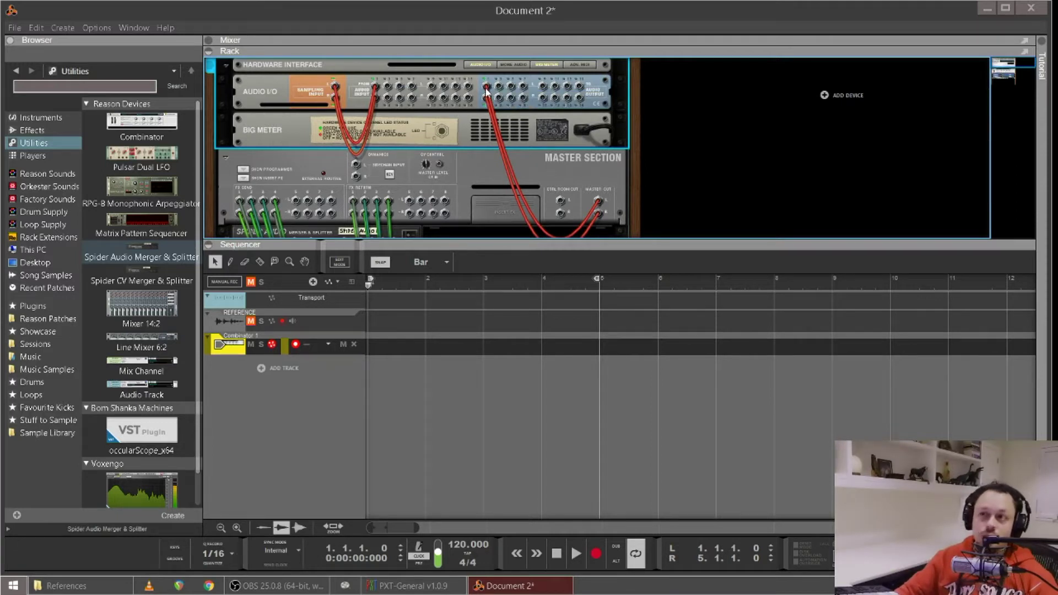
drag(487, 92, 491, 84)
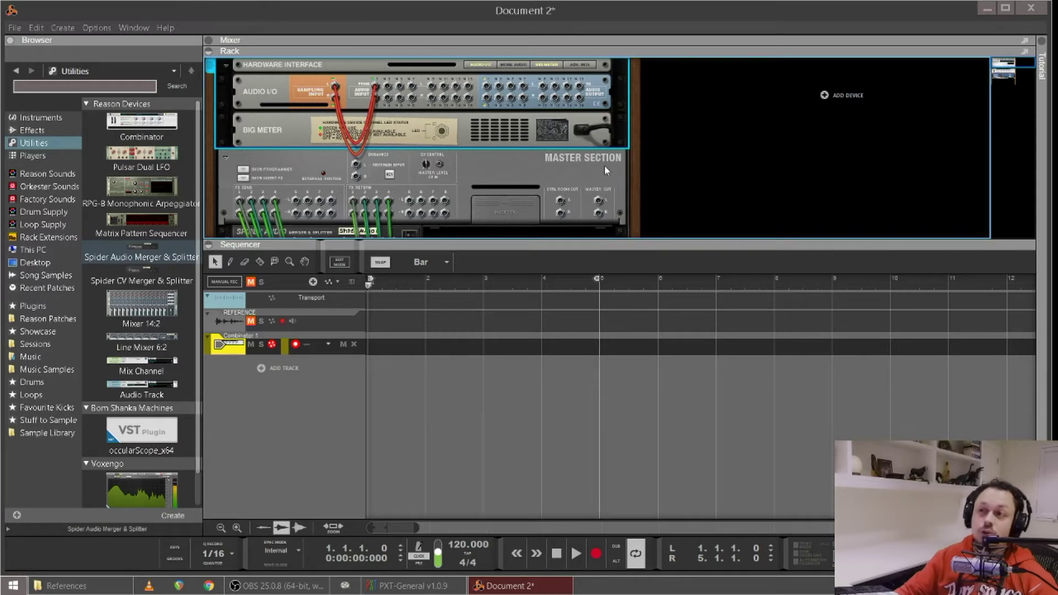
scroll(602, 166, down, 3)
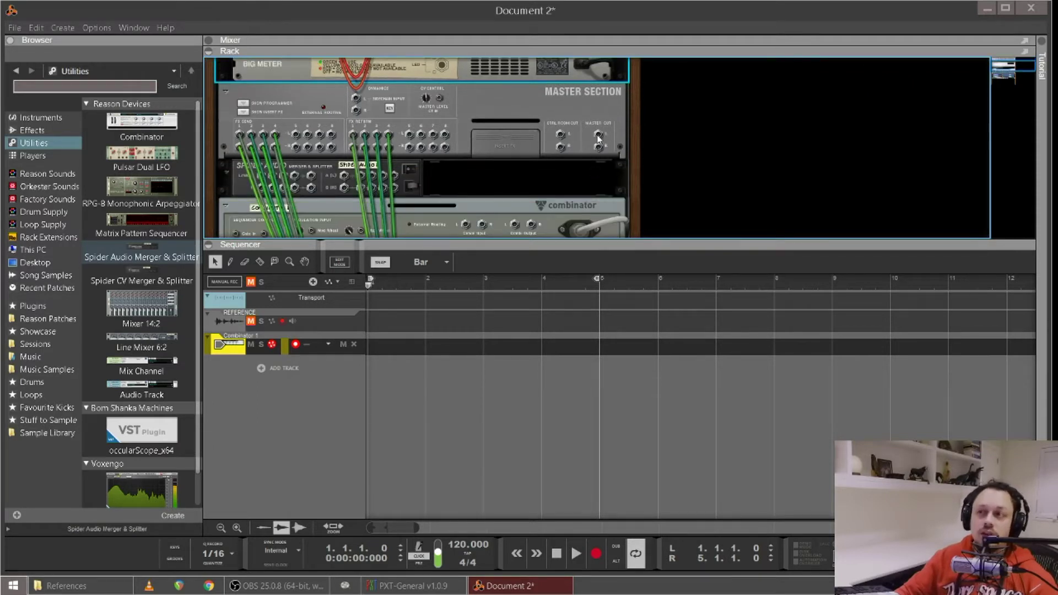
drag(598, 134, 266, 191)
click(237, 184)
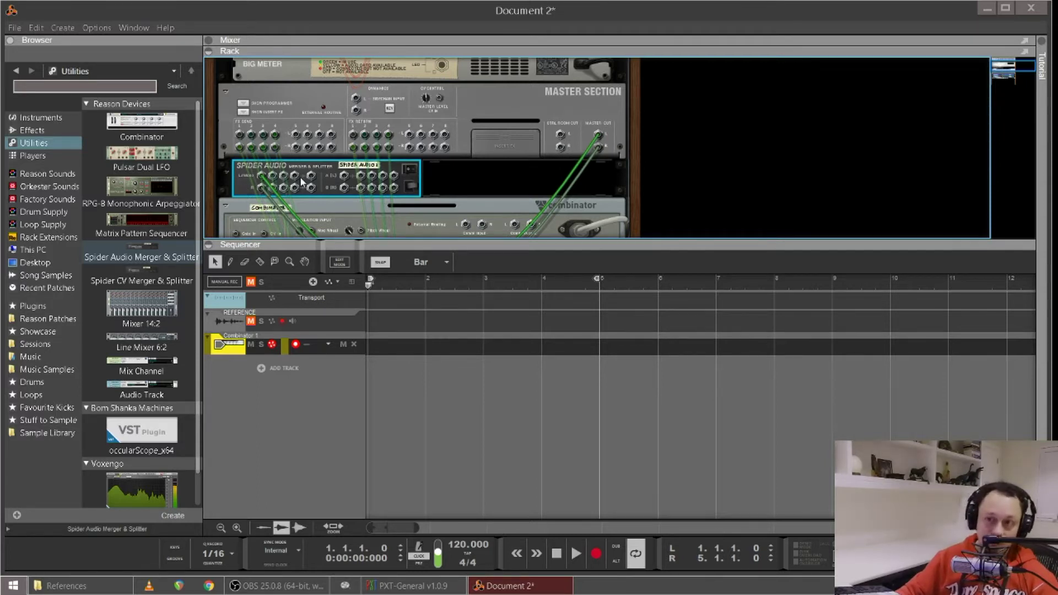
Unfold the REFERENCE audio track device in the rack
scroll(296, 184, down, 2)
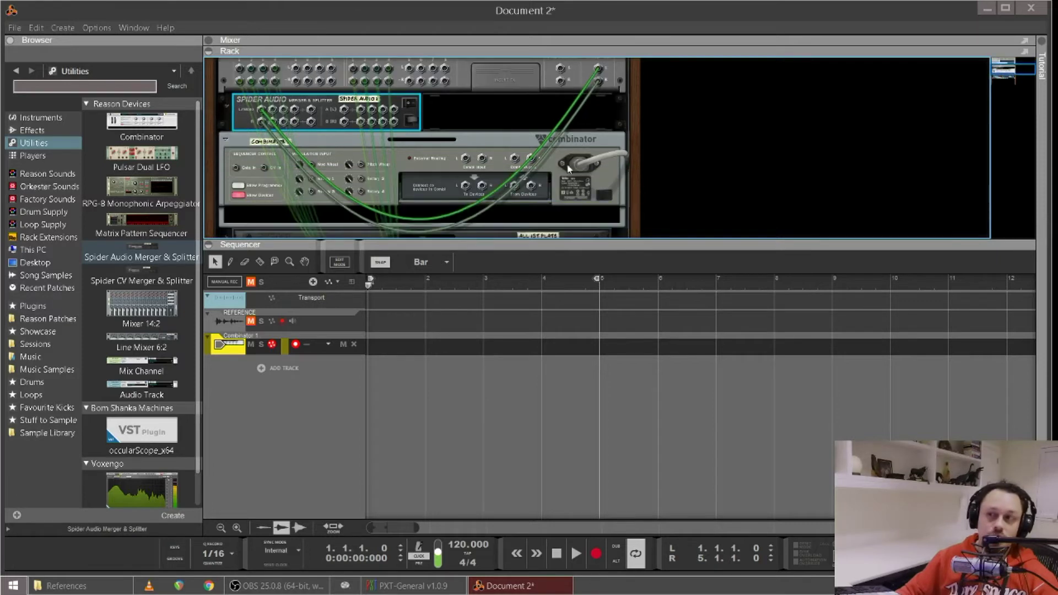
scroll(281, 121, down, 4)
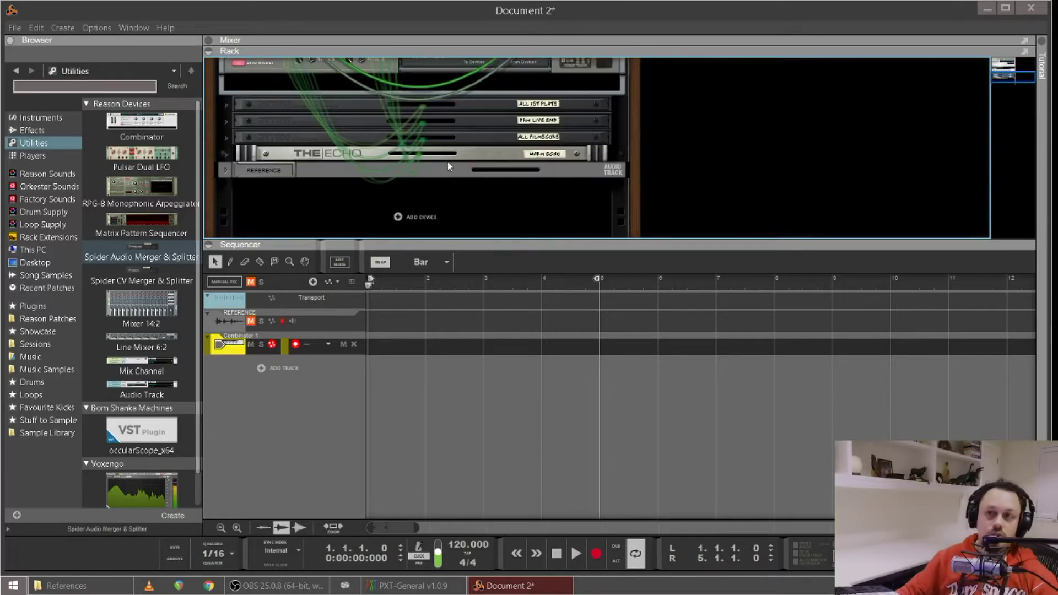
click(227, 171)
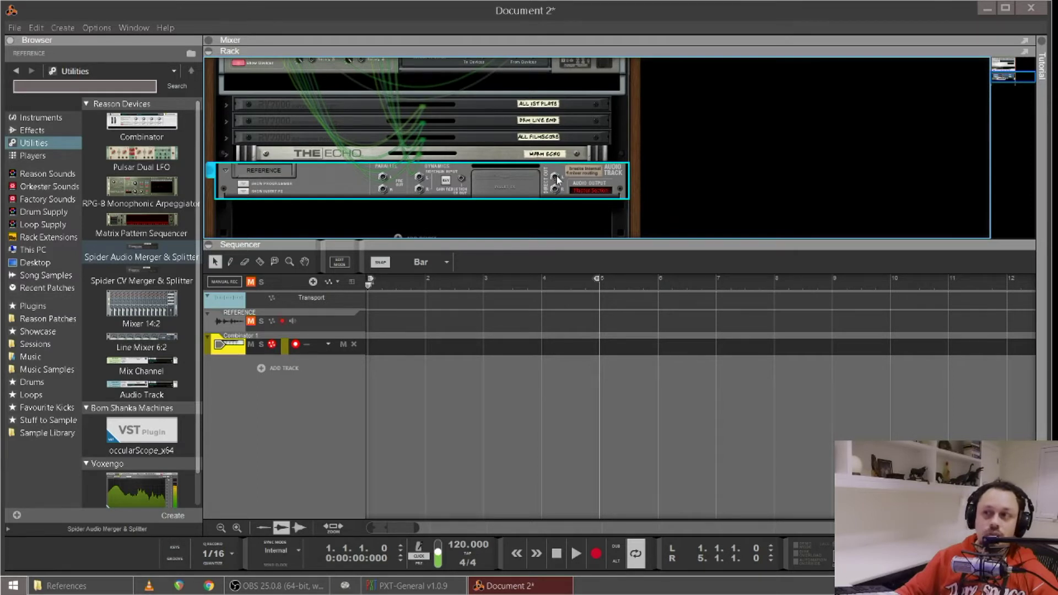
Patch the Spider Audio output into Combinator 1 and cable the Combinator up to the Hardware Interface
scroll(496, 192, up, 4)
scroll(234, 226, down, 1)
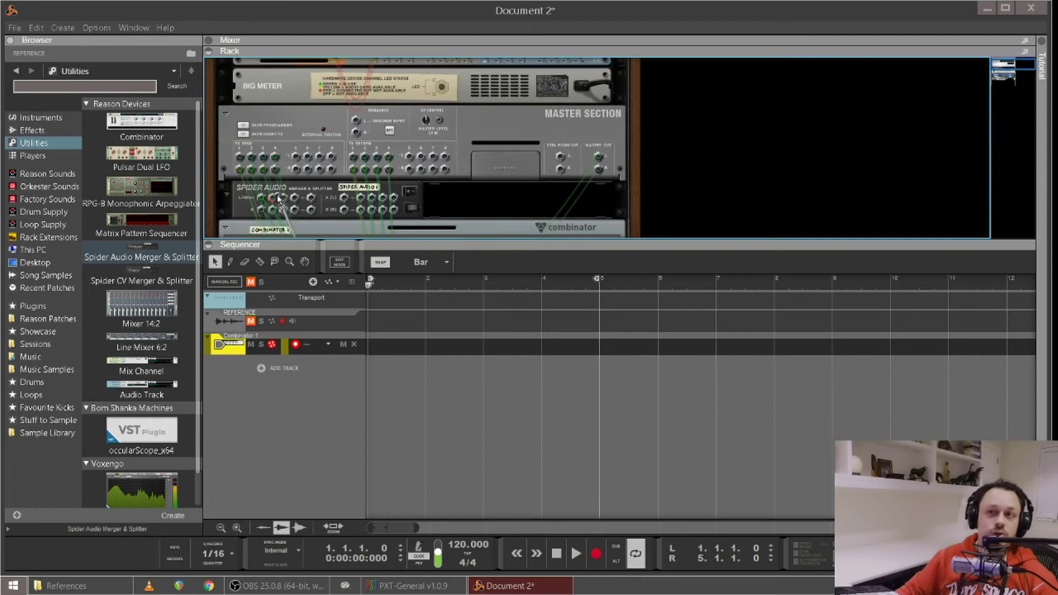
scroll(282, 198, down, 3)
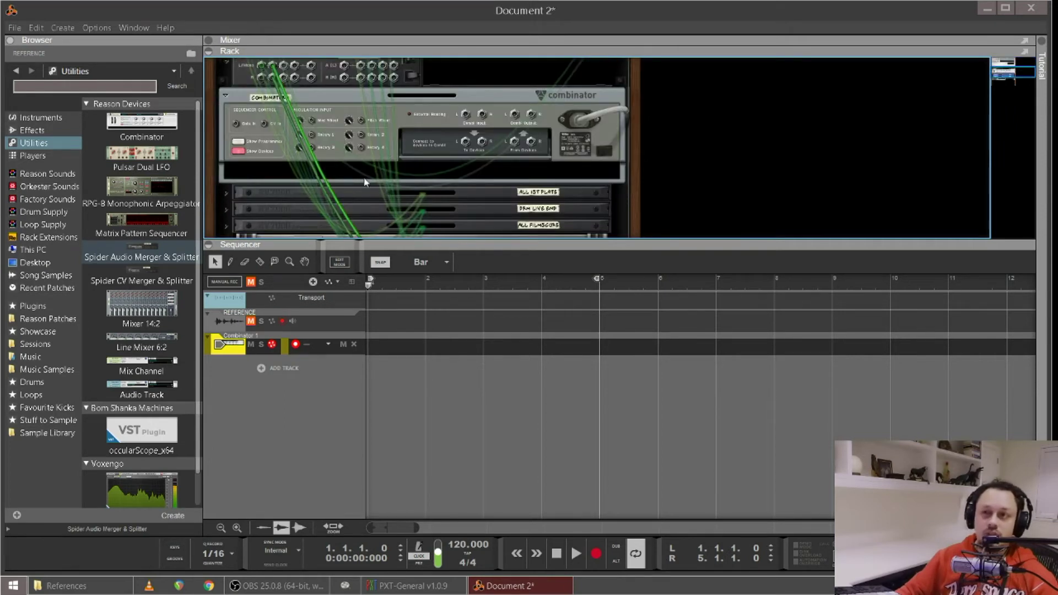
scroll(352, 182, down, 3)
scroll(348, 170, up, 1)
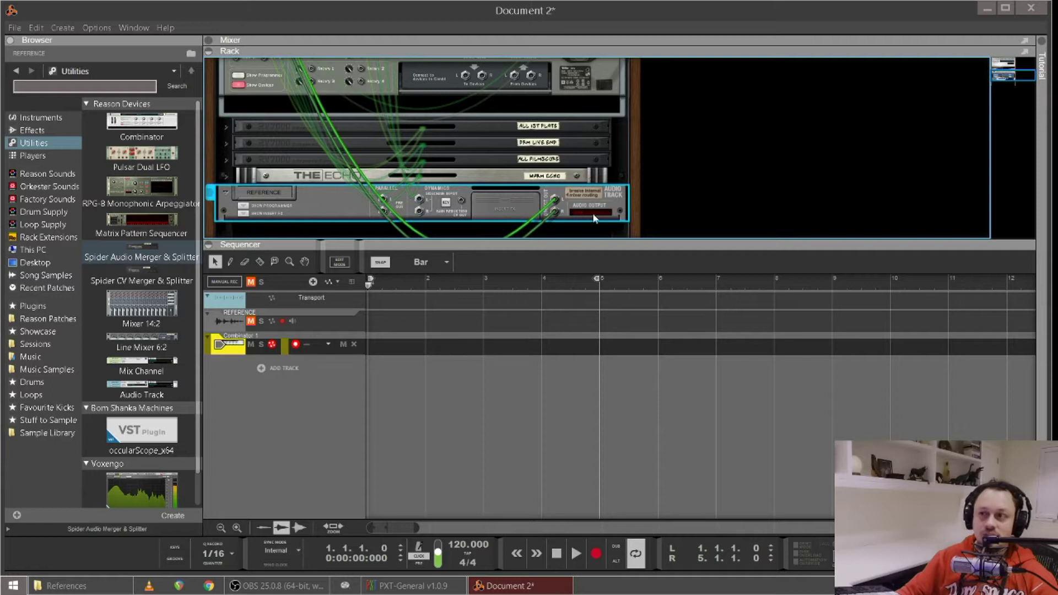
scroll(425, 206, up, 3)
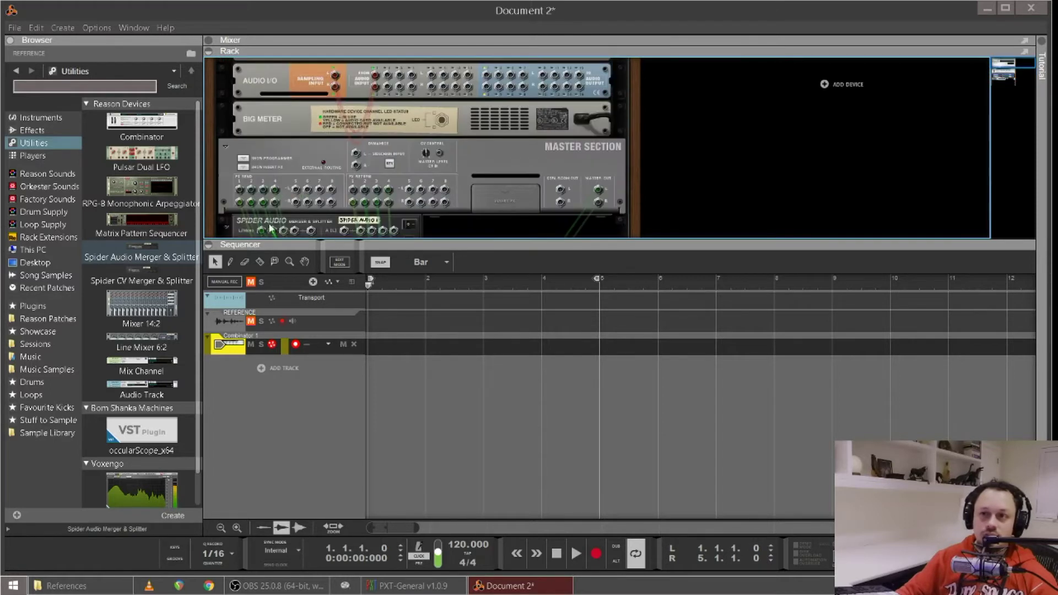
scroll(265, 195, down, 1)
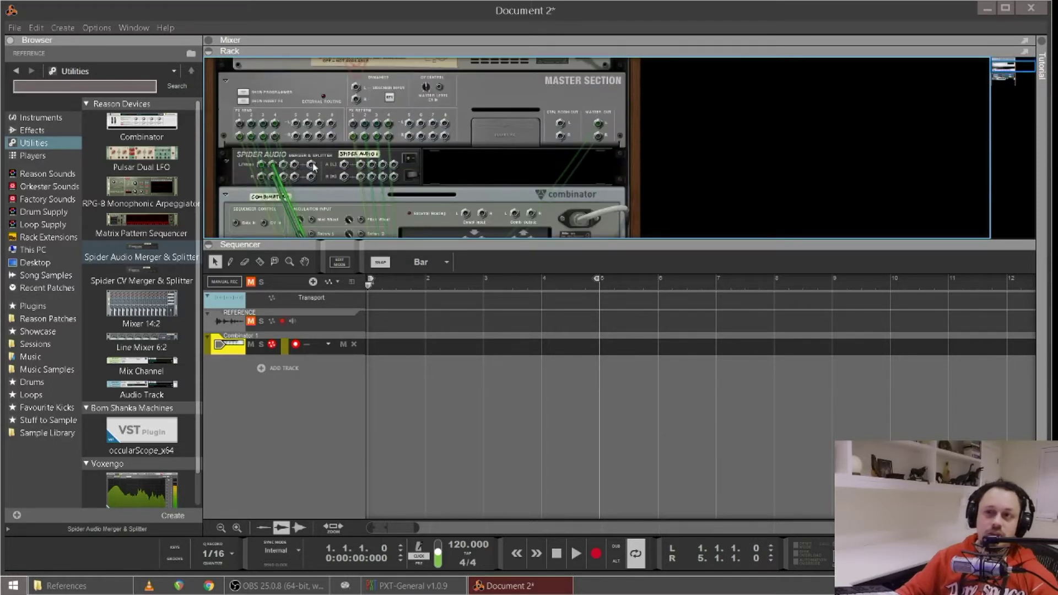
scroll(317, 154, down, 1)
drag(312, 141, 468, 187)
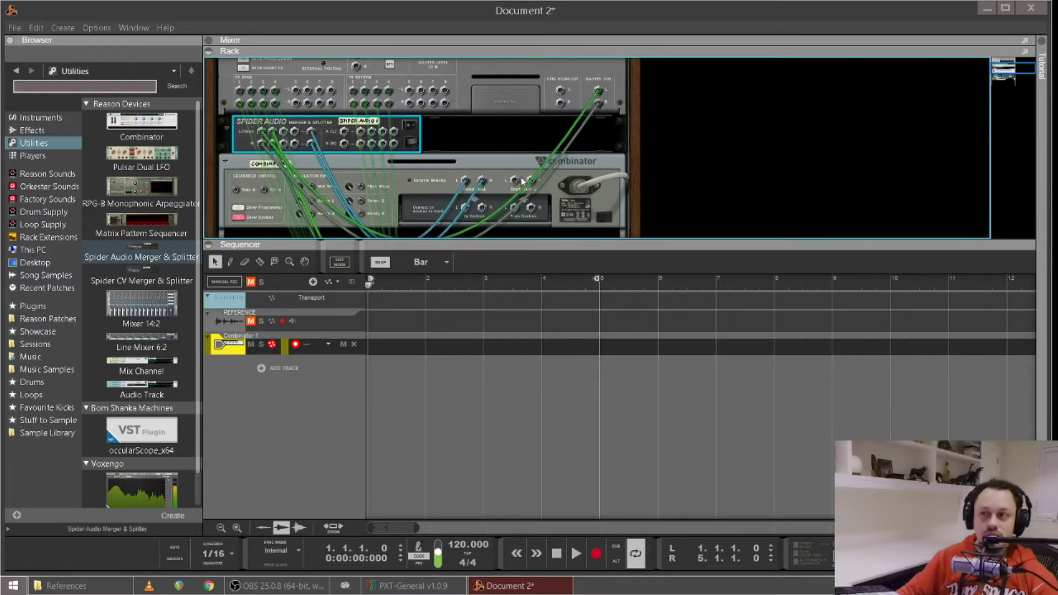
drag(517, 180, 487, 93)
scroll(487, 94, down, 10)
scroll(332, 126, up, 3)
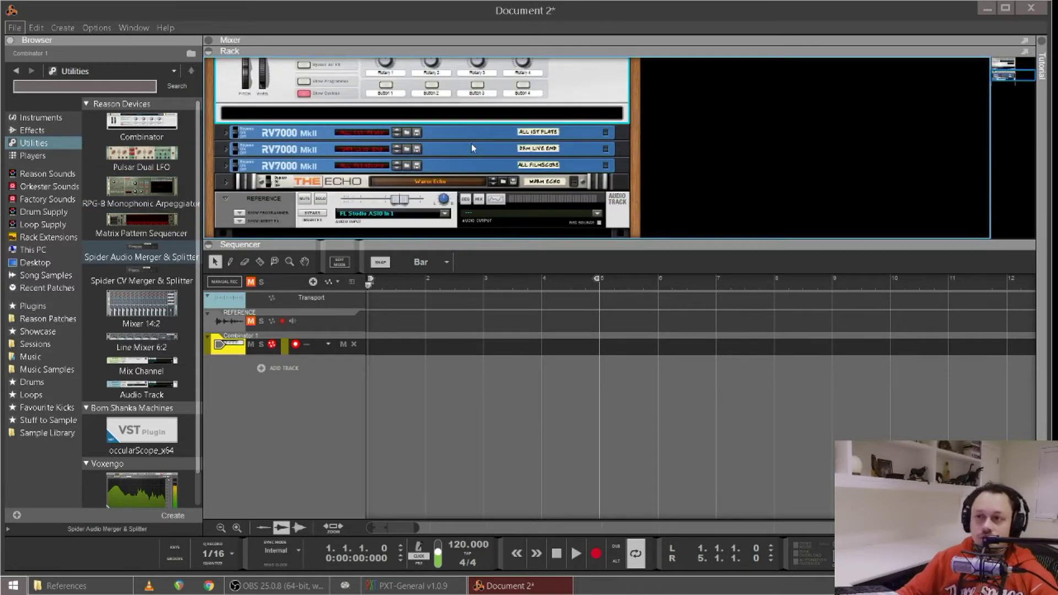
Drag the Bubble Blower and Floodgates .aif files from the References folder into Reason's sequencer
key(alt+Tab)
key(alt+Tab)
key(alt+Tab)
key(alt+Tab)
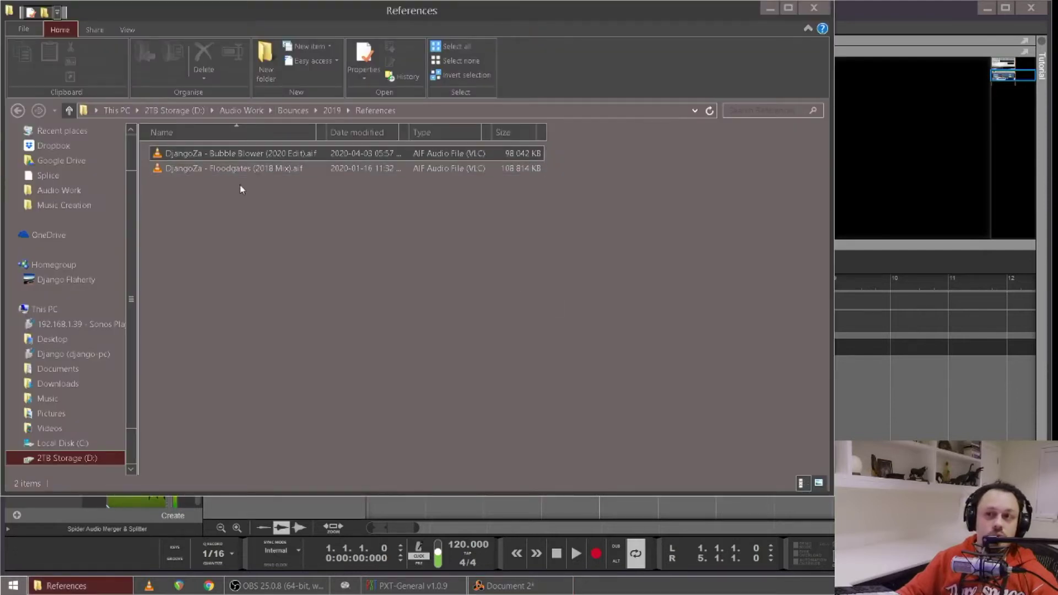
drag(240, 183, 356, 370)
key(alt+Tab)
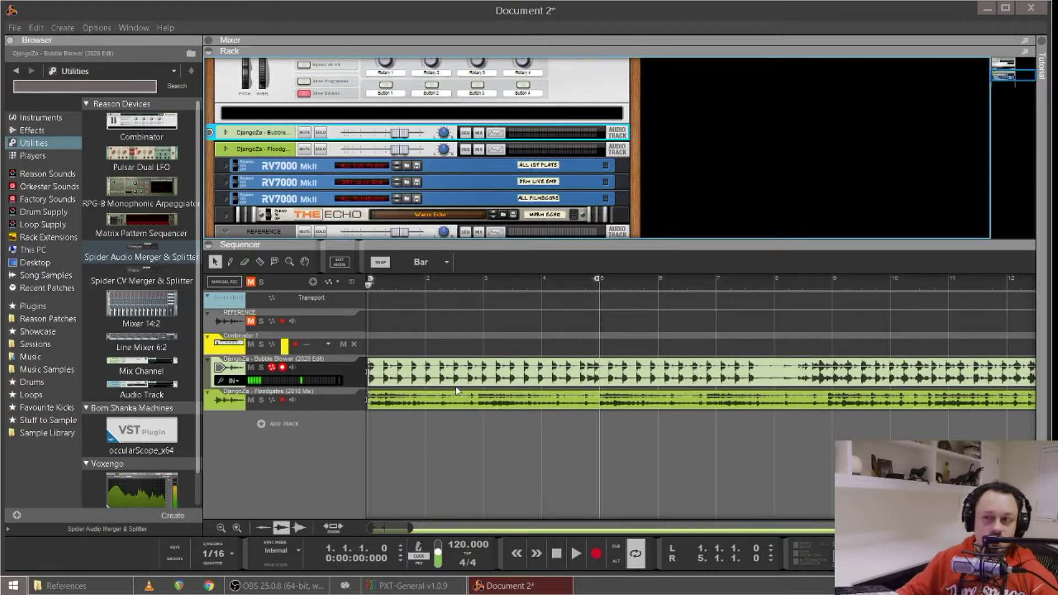
Move the Bubble Blower clip onto the REFERENCE track, play it, and show the Master Insert FX
drag(450, 385, 377, 339)
click(468, 450)
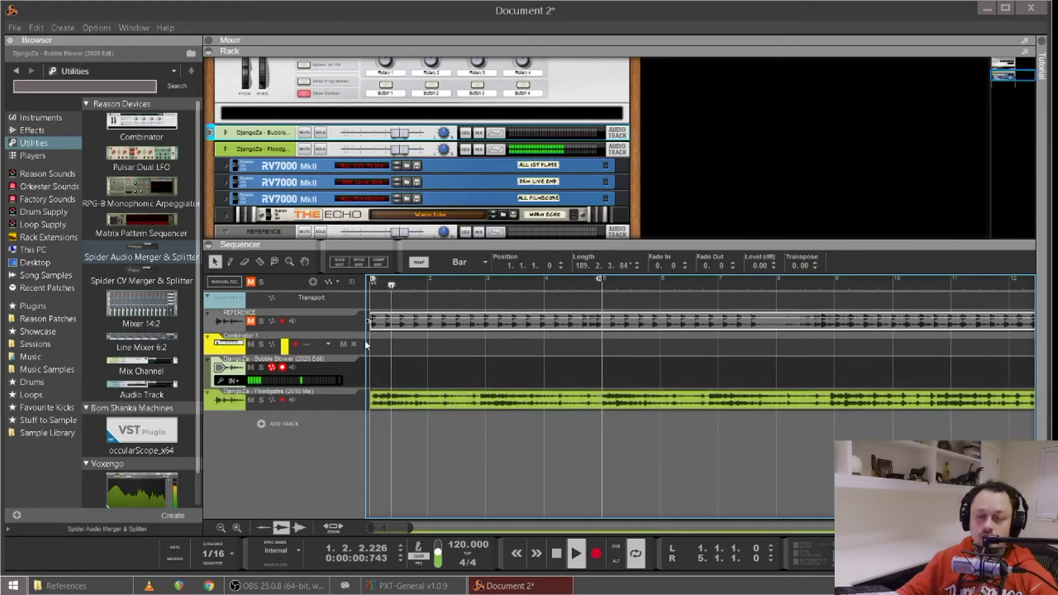
key(space)
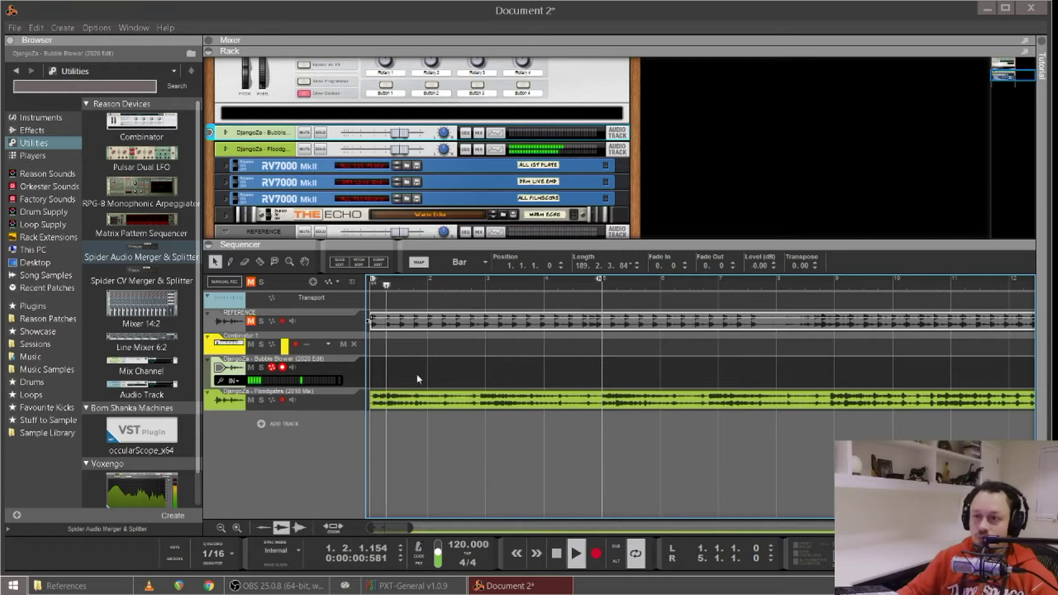
scroll(276, 129, up, 5)
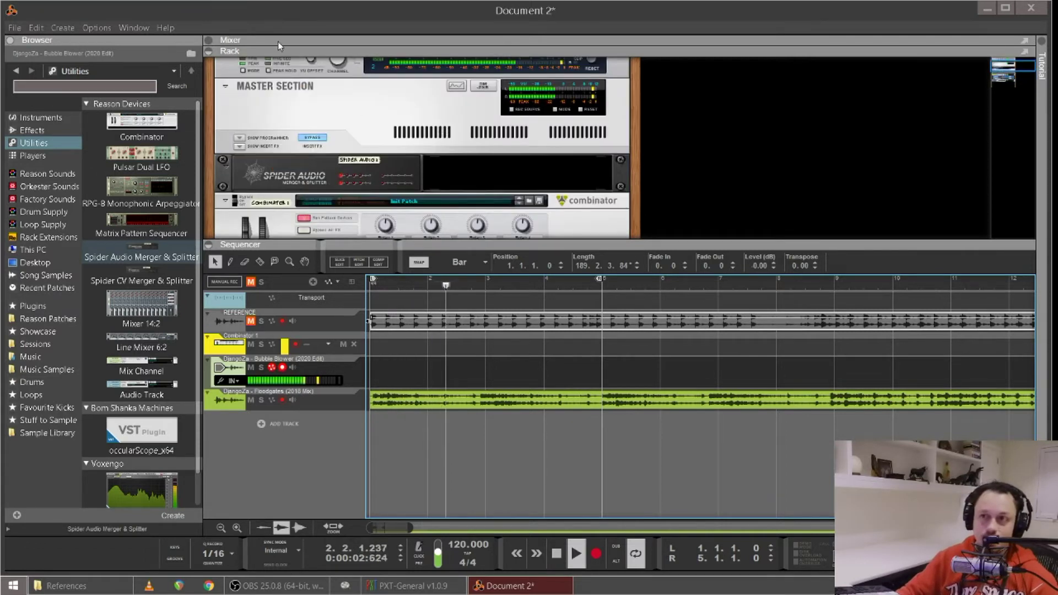
key(space)
click(238, 146)
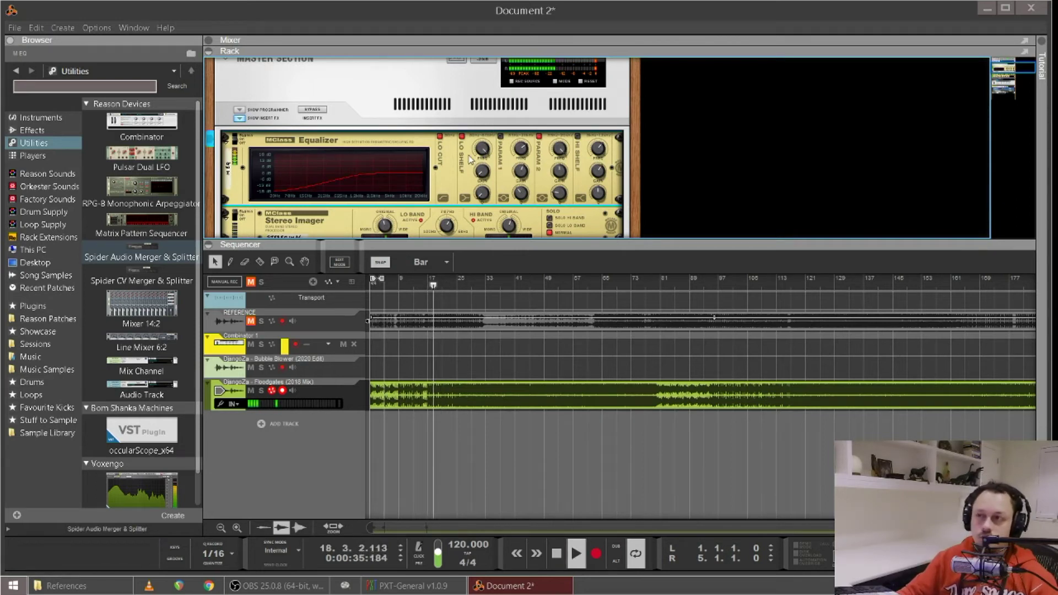
key(space)
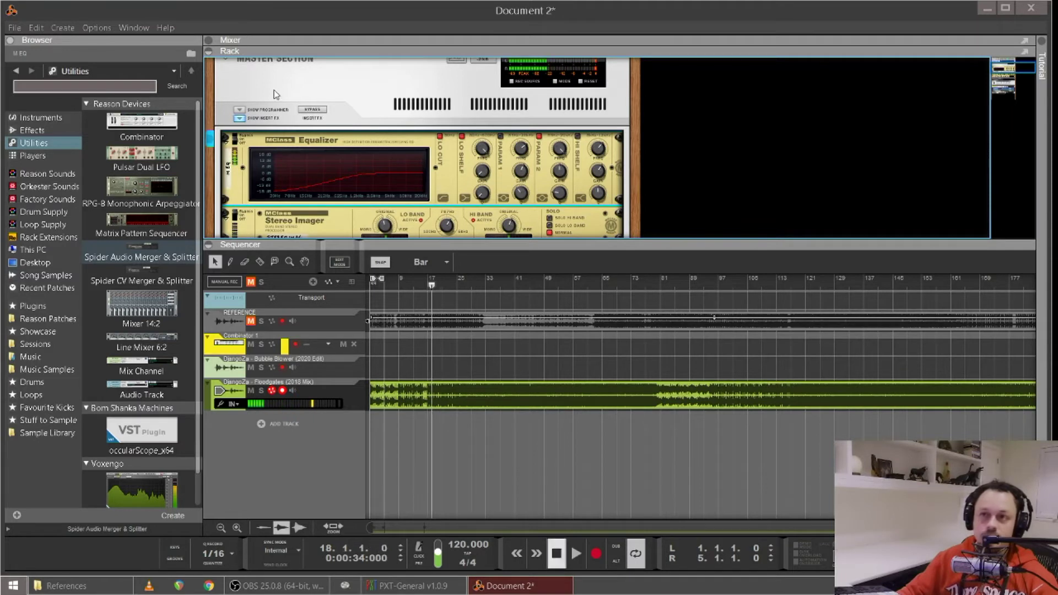
Solo the REFERENCE track and stop playback
click(258, 325)
click(263, 322)
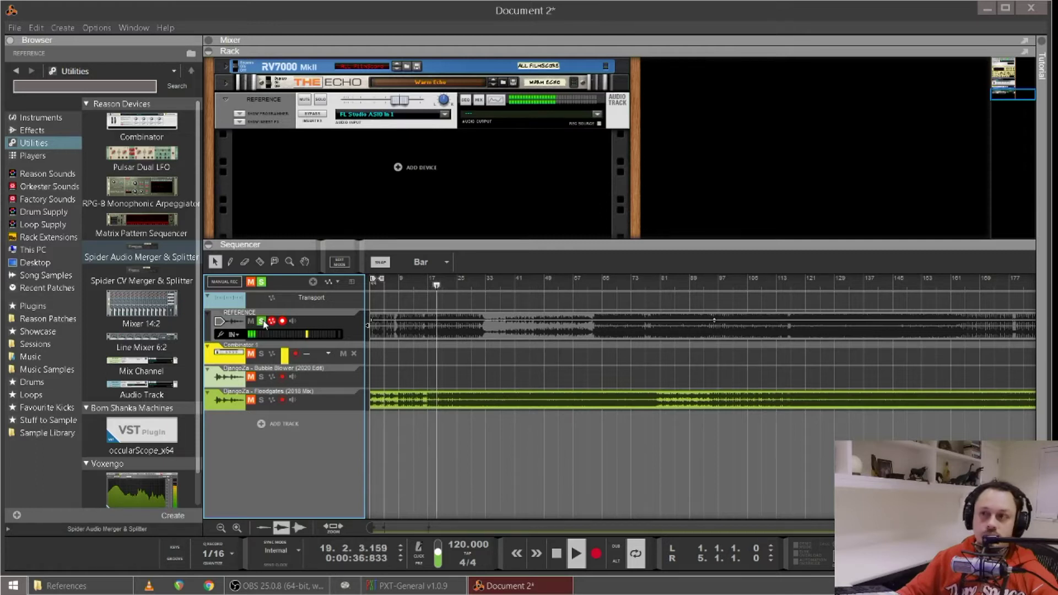
key(space)
scroll(389, 175, up, 4)
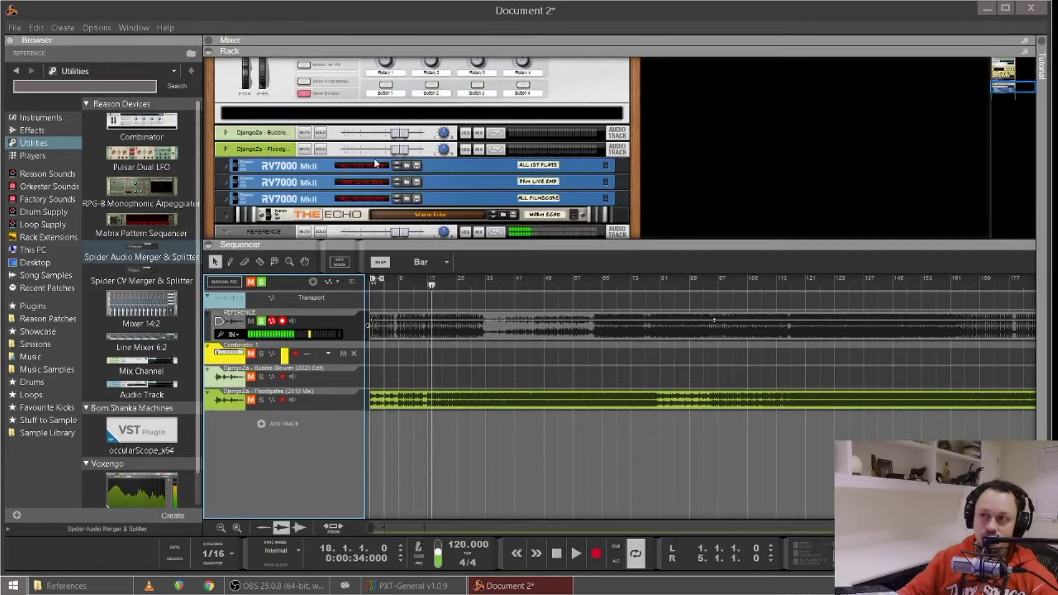
scroll(327, 109, up, 2)
scroll(380, 122, down, 3)
Search Effects for 'YOUL', drop Youlean Loudness Meter into Combinator 1, and play to measure loudness
scroll(431, 134, up, 4)
click(593, 187)
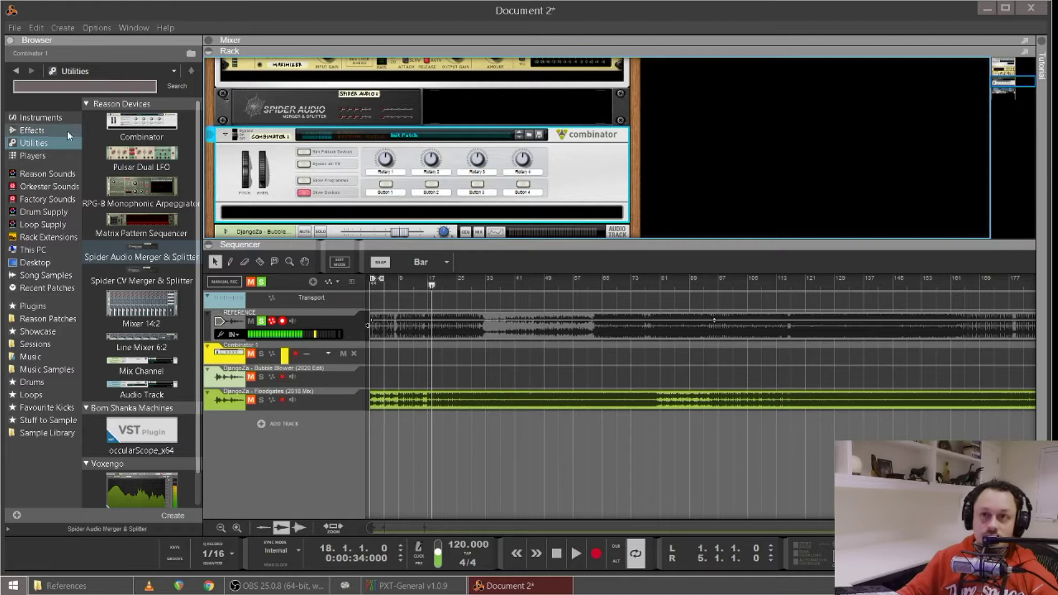
scroll(164, 267, down, 1)
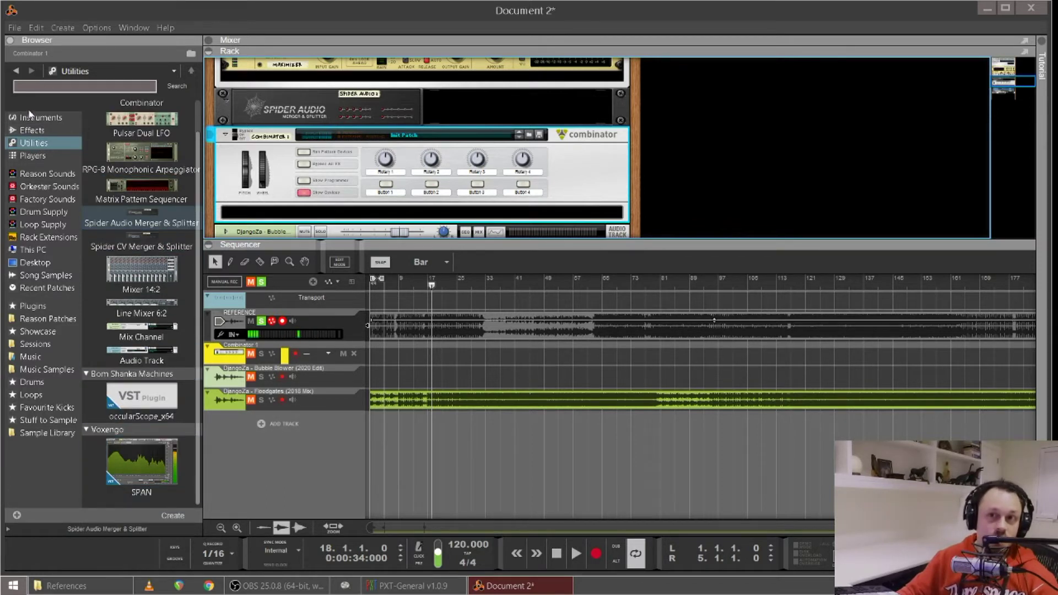
click(35, 130)
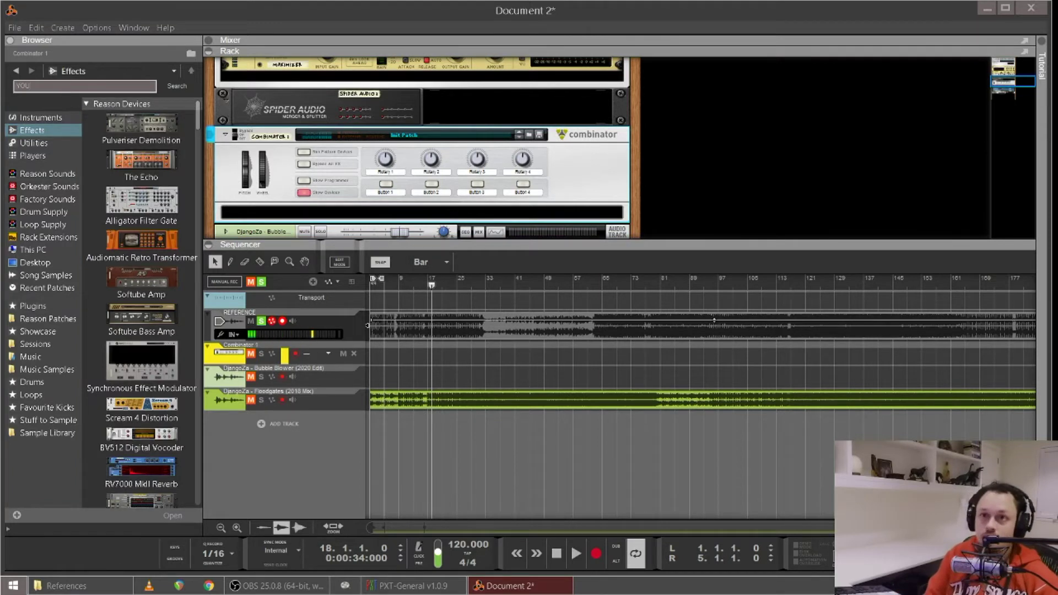
text(YOUL)
key(Return)
mouse_move(121, 137)
mouse_down()
mouse_move(313, 219)
mouse_move(318, 185)
mouse_up()
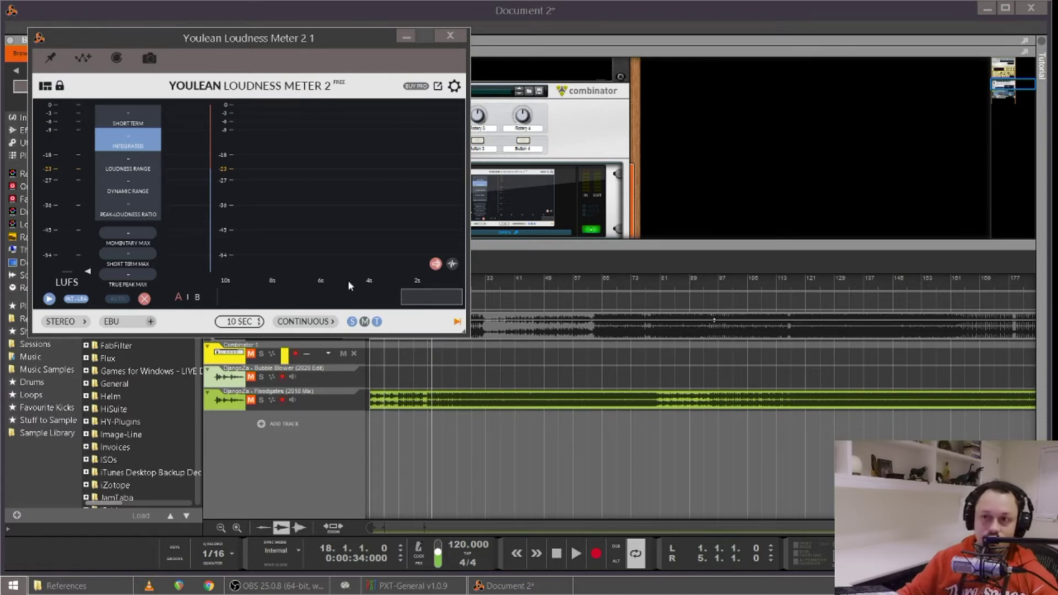
key(space)
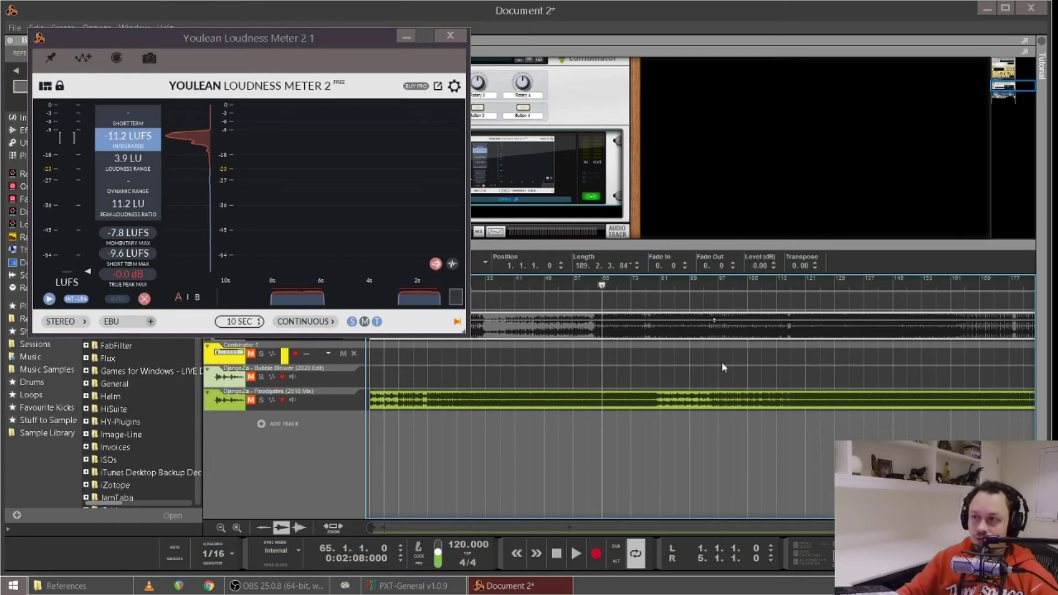
Add Voxengo SPAN from the utility devices into the Combinator below Youlean
click(522, 44)
scroll(373, 168, down, 5)
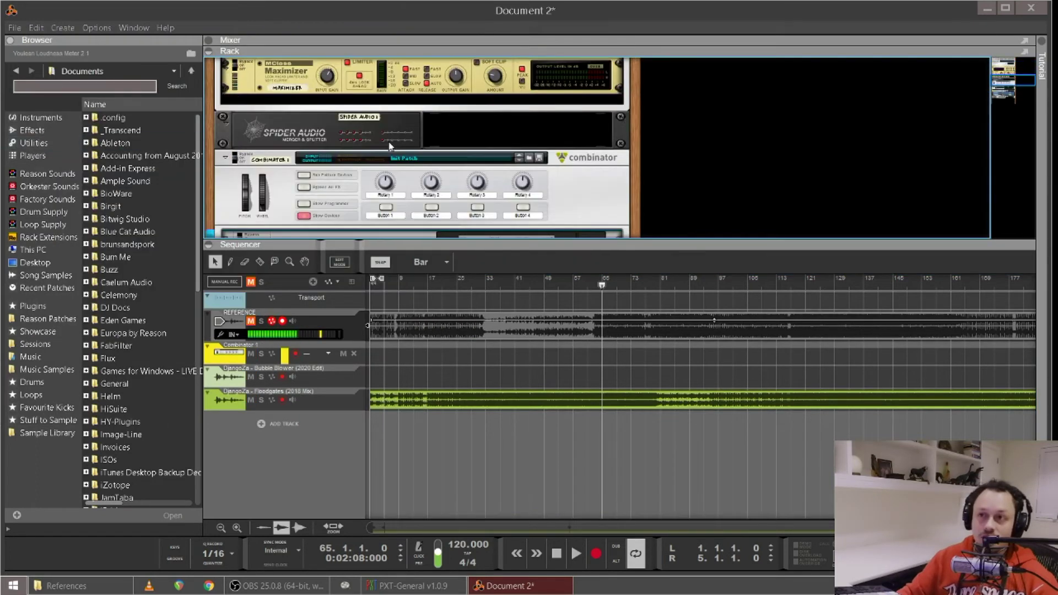
scroll(373, 168, up, 5)
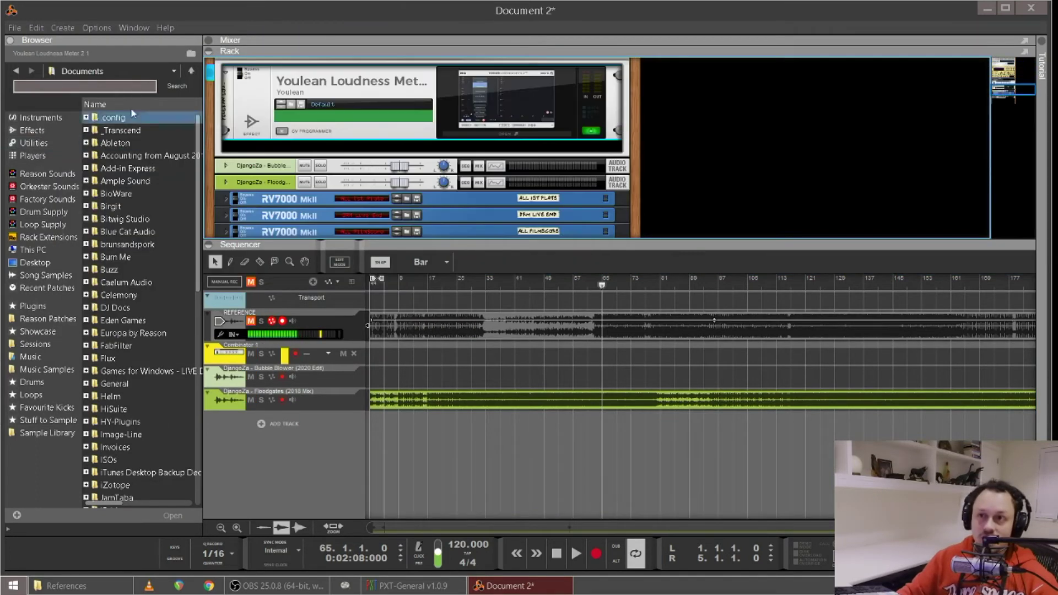
click(34, 143)
scroll(107, 458, down, 1)
drag(107, 457, 411, 132)
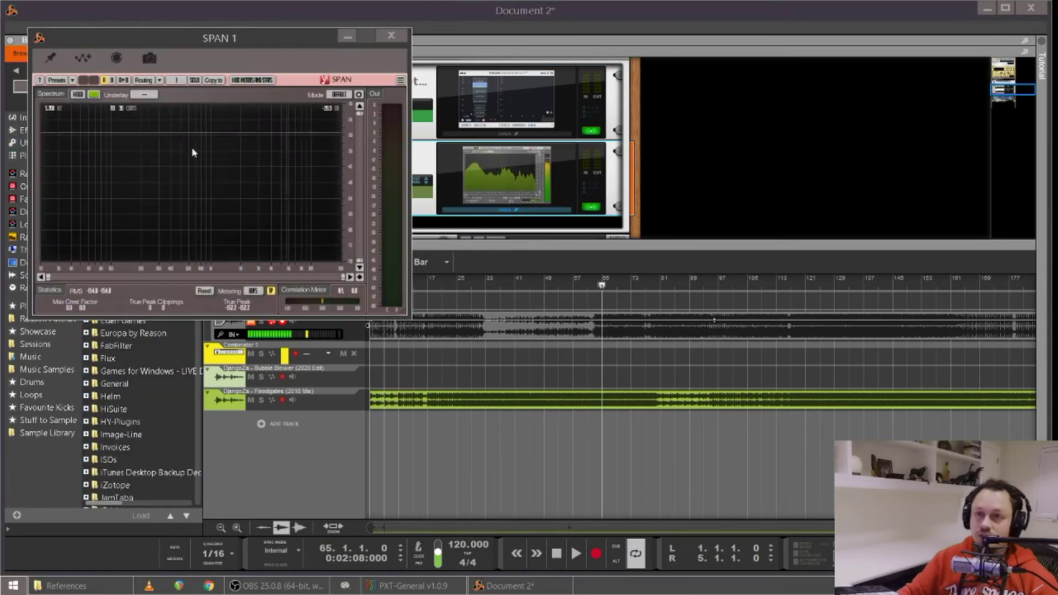
Enlarge the SPAN 1 analyzer window and move it down and right
key(space)
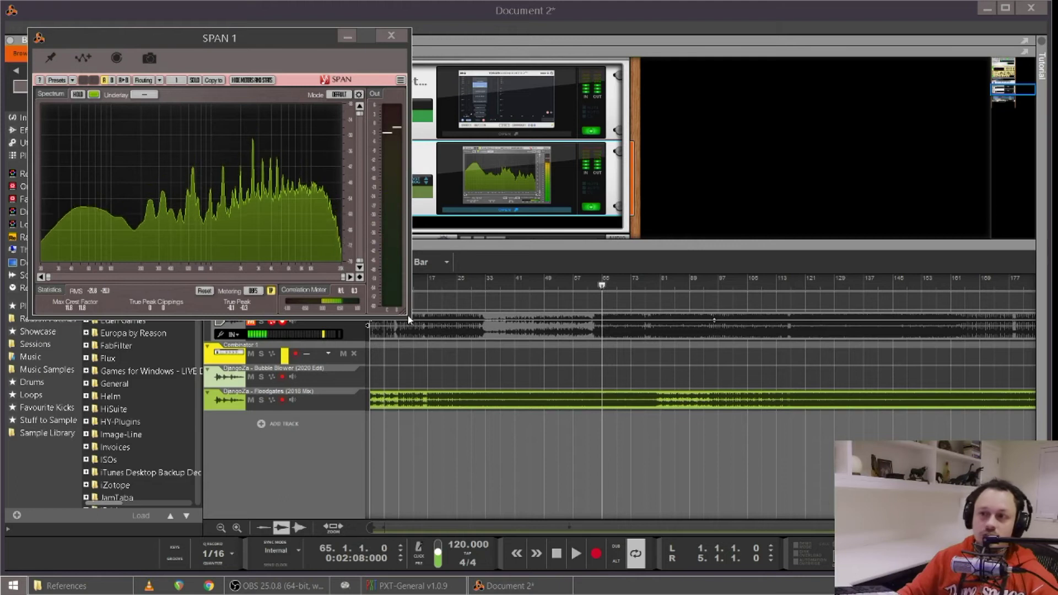
drag(410, 314, 666, 375)
key(space)
drag(264, 40, 496, 242)
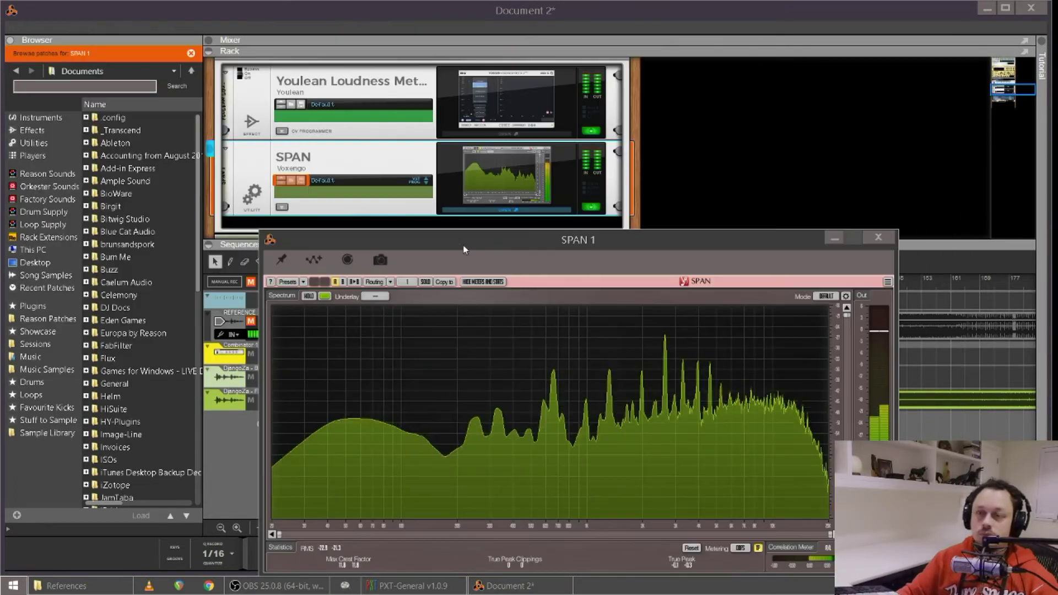
click(389, 128)
scroll(384, 170, up, 8)
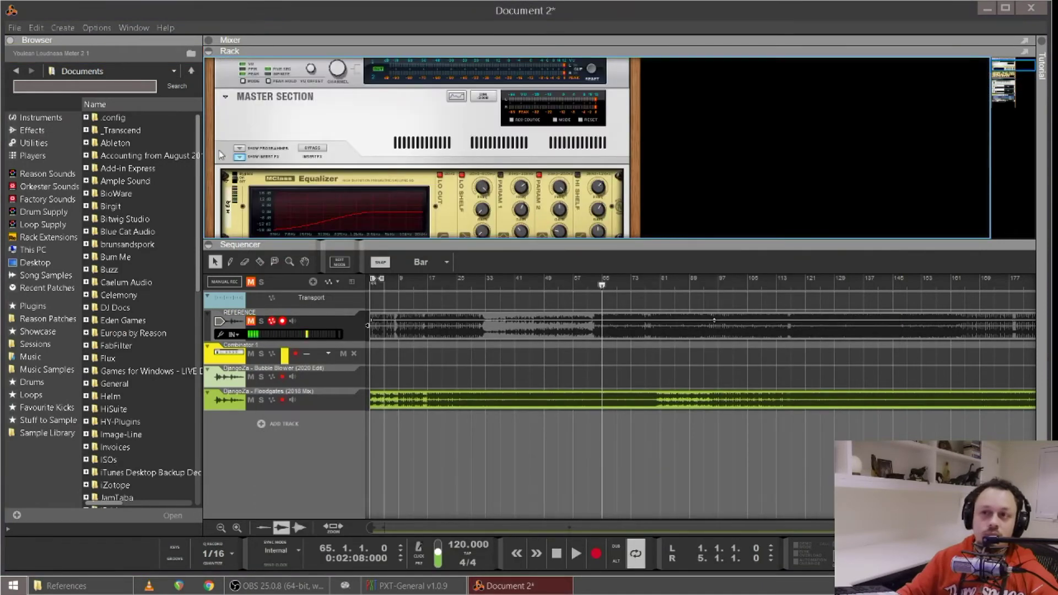
Play the song to watch SPAN's spectrum, then close the SPAN window
key(alt+Tab)
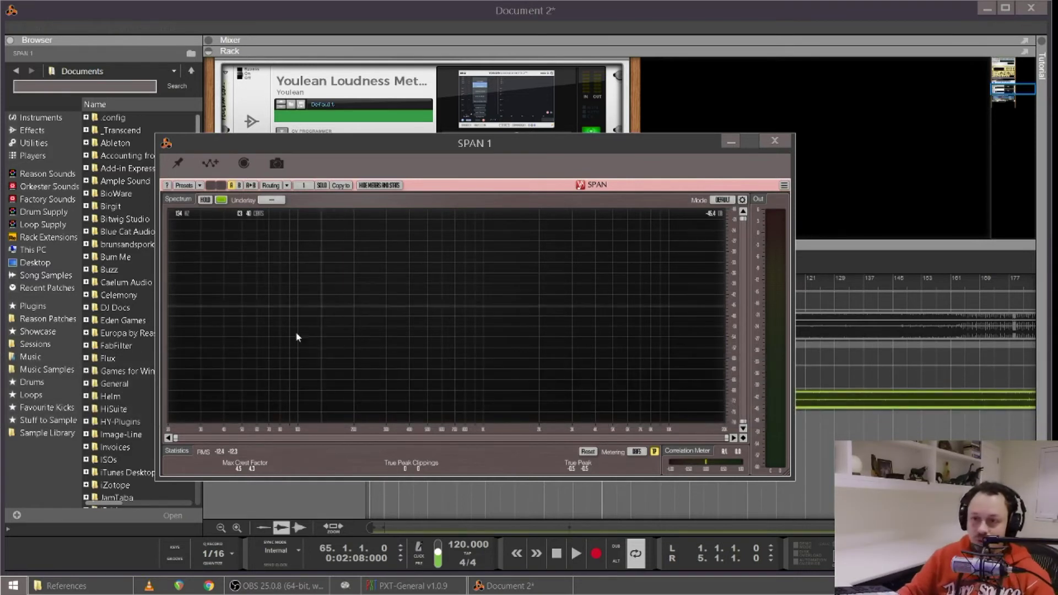
key(space)
key(space)
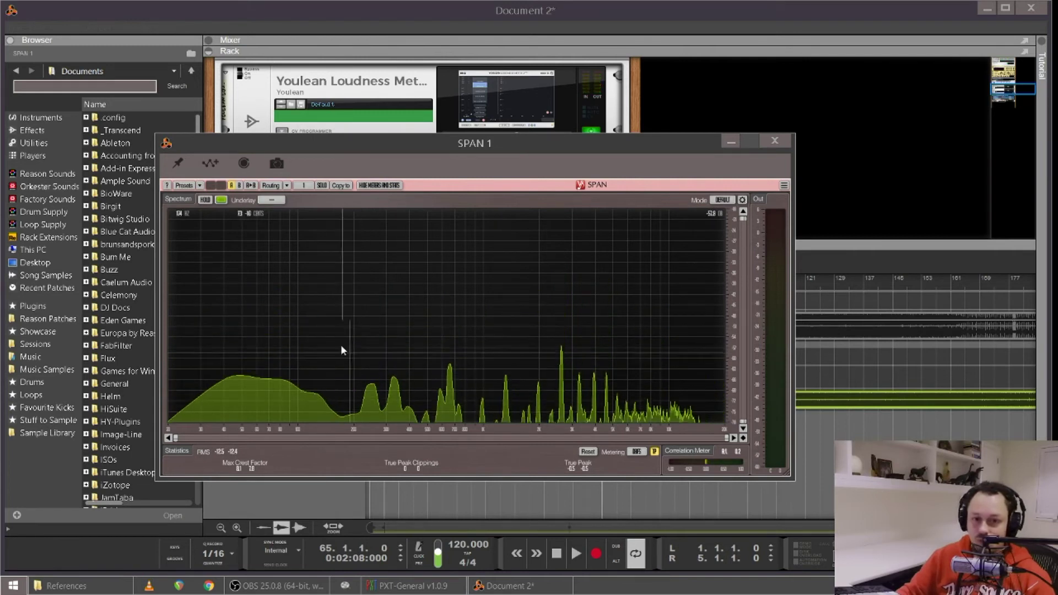
click(775, 140)
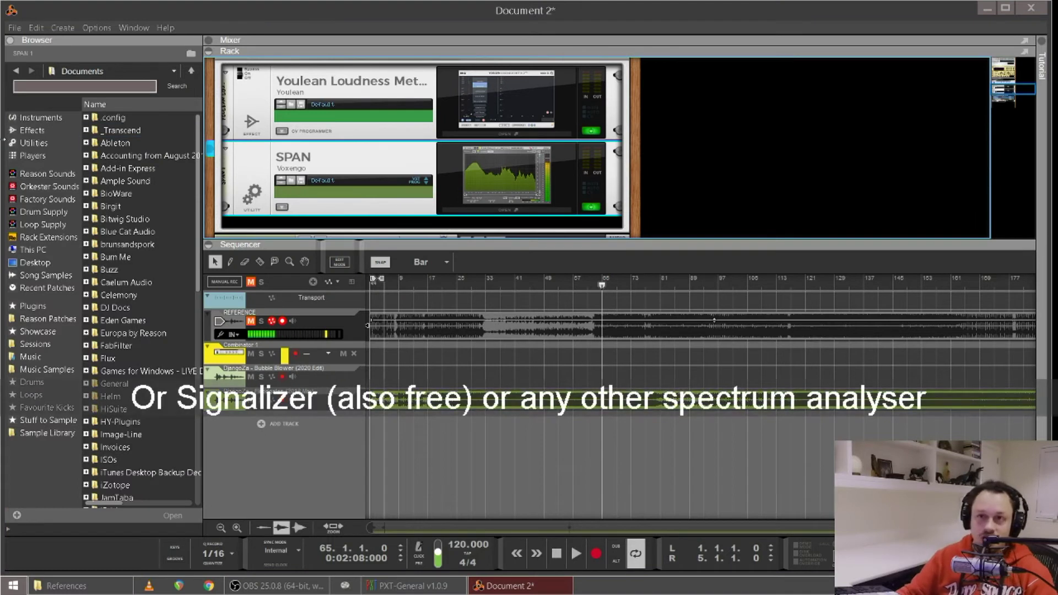
Add occularScope from the utility devices below SPAN and test it with playback
click(31, 131)
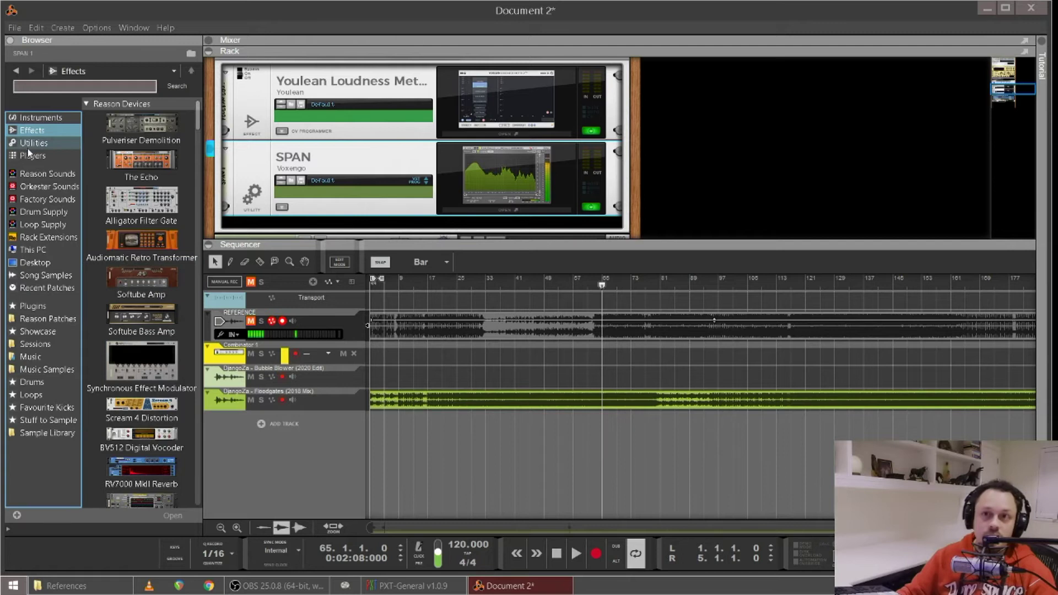
click(33, 143)
click(171, 455)
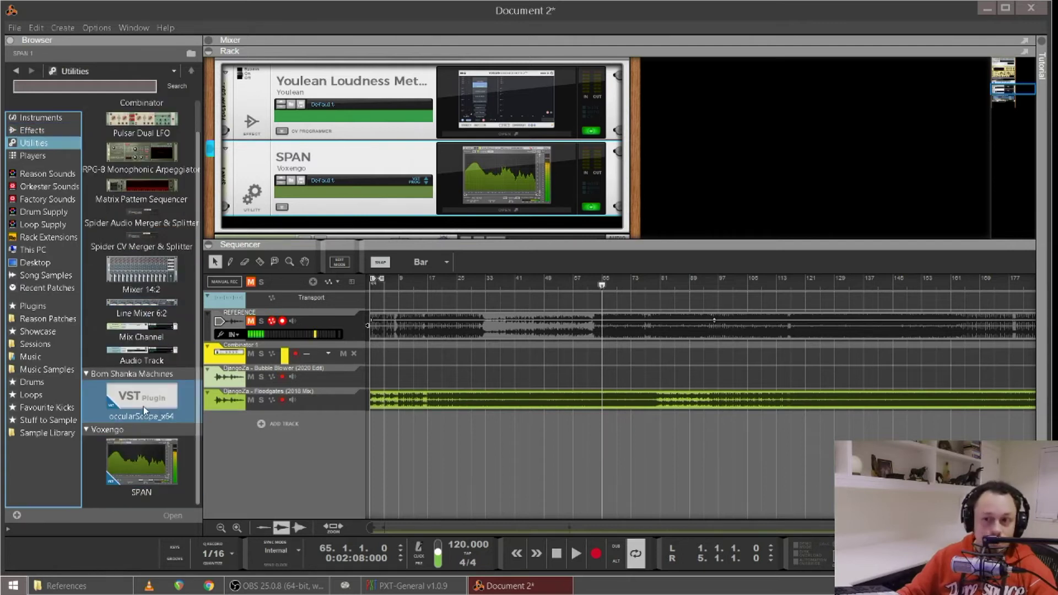
drag(143, 406, 457, 220)
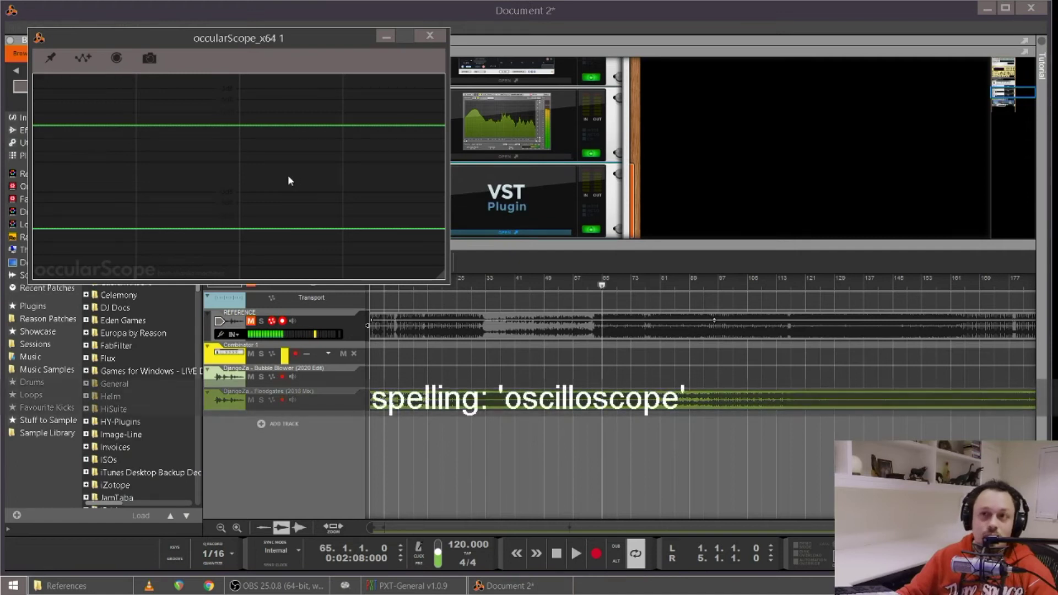
key(space)
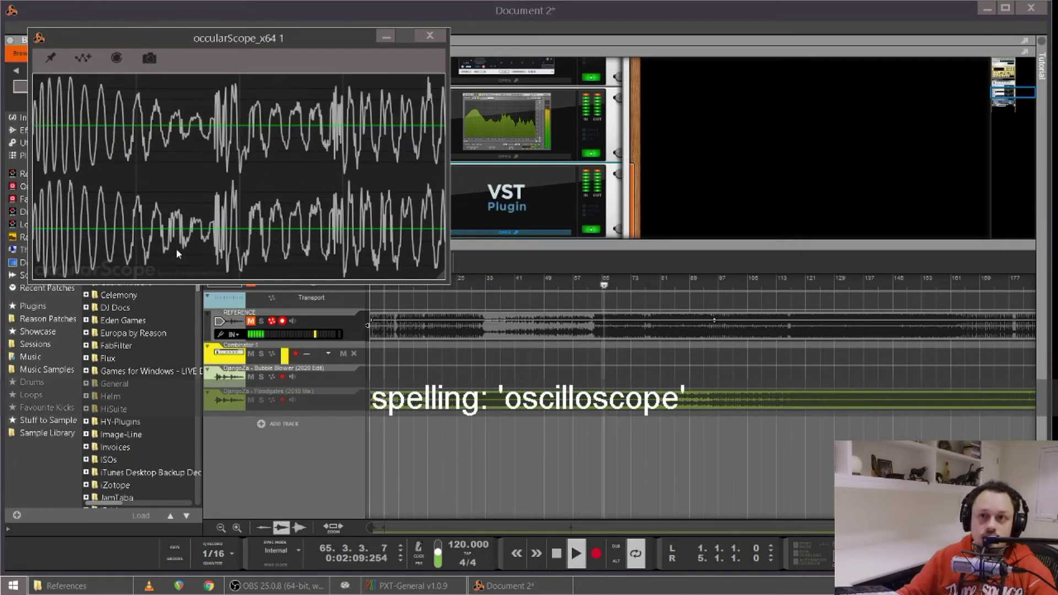
key(space)
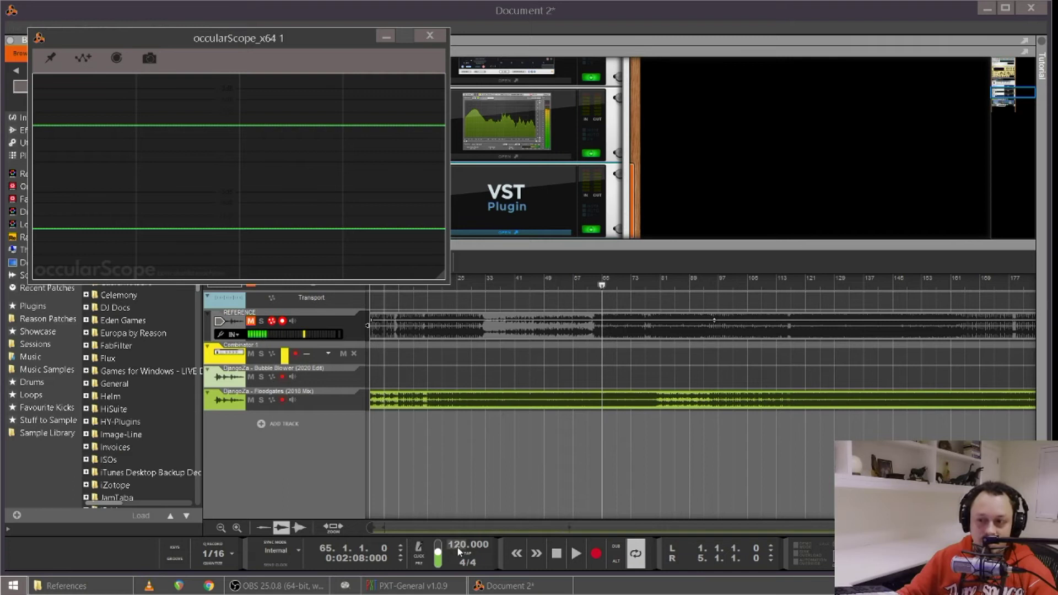
Open the occularScope window and resize it wider and taller
mouse_move(167, 83)
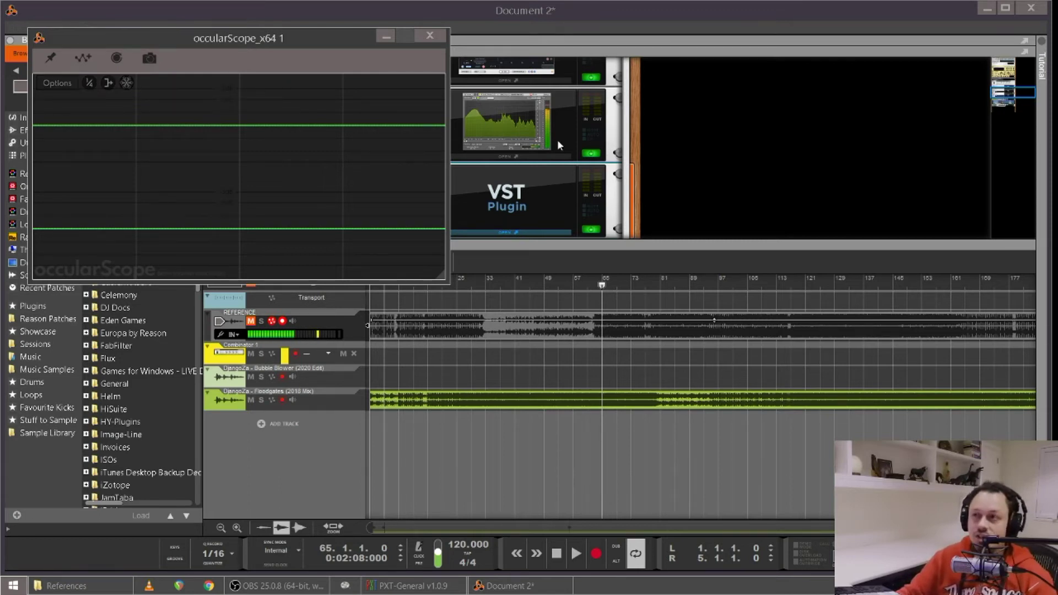
click(503, 134)
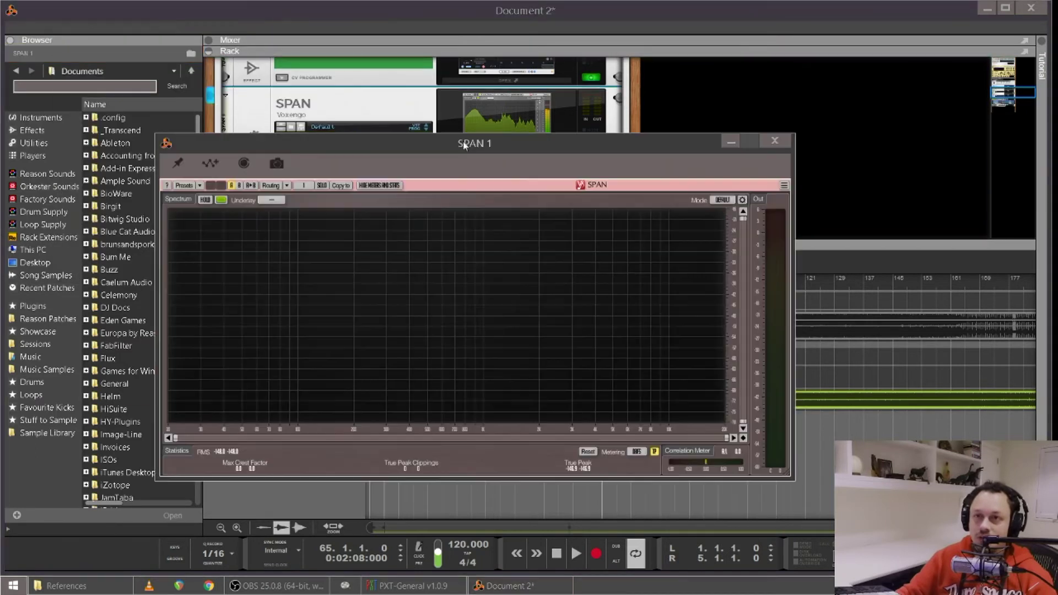
click(774, 142)
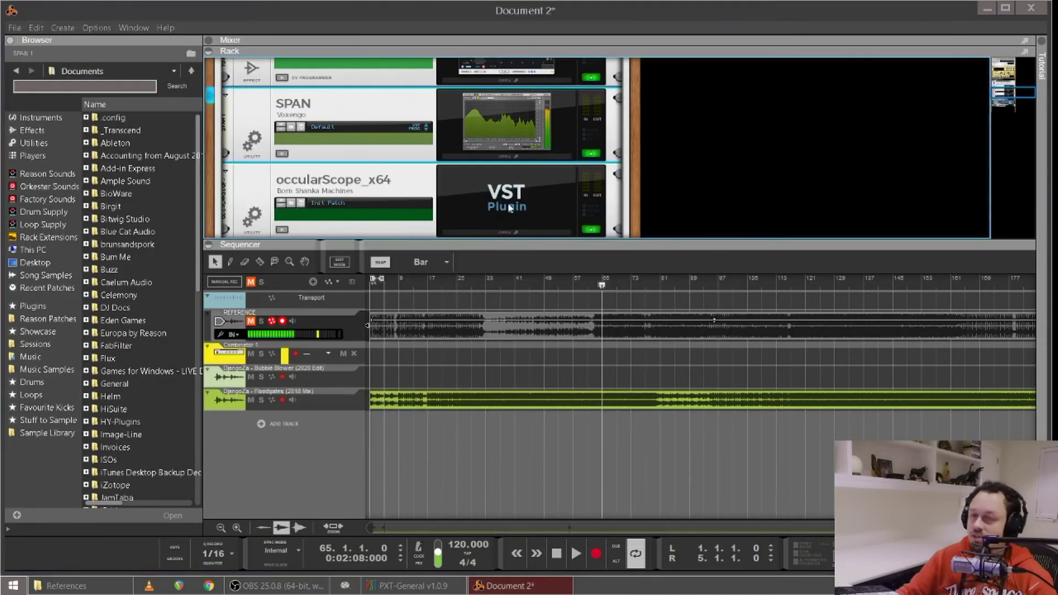
click(488, 205)
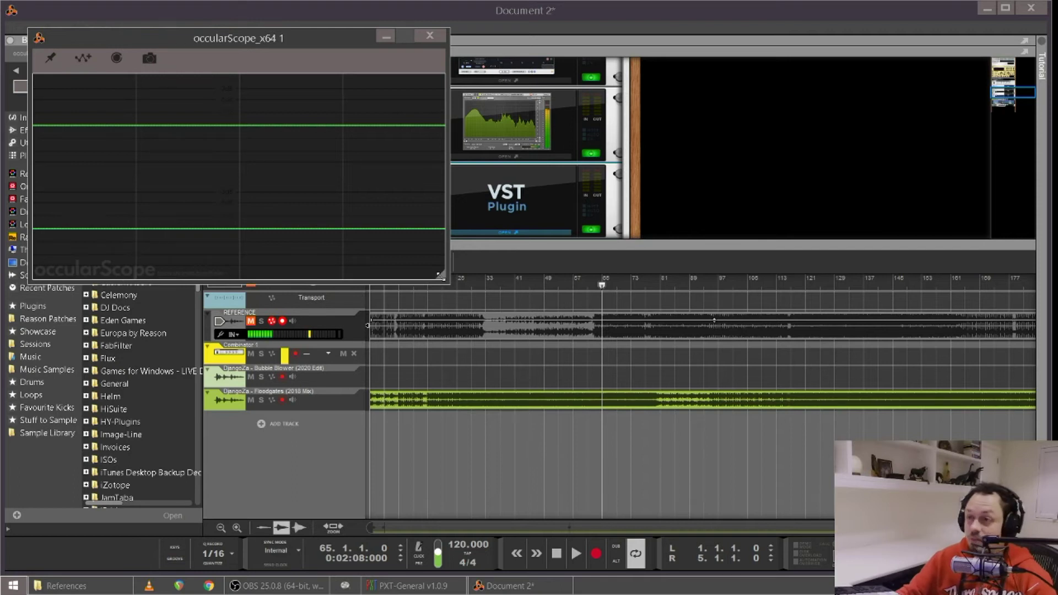
drag(441, 275, 685, 375)
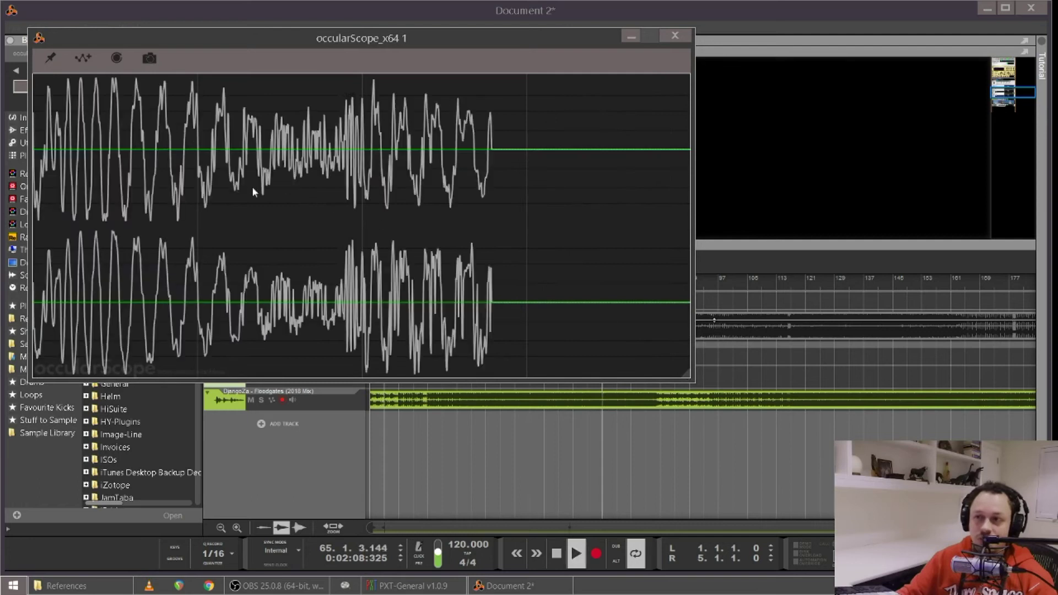
key(space)
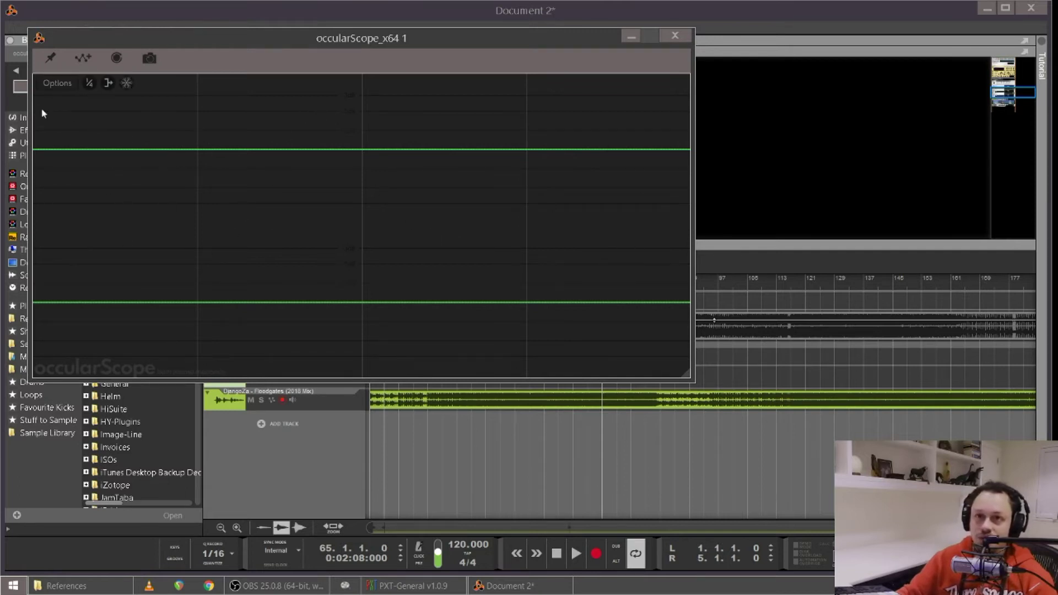
Browse the oscilloscope's display options and dismiss them without changes
click(57, 83)
mouse_move(111, 142)
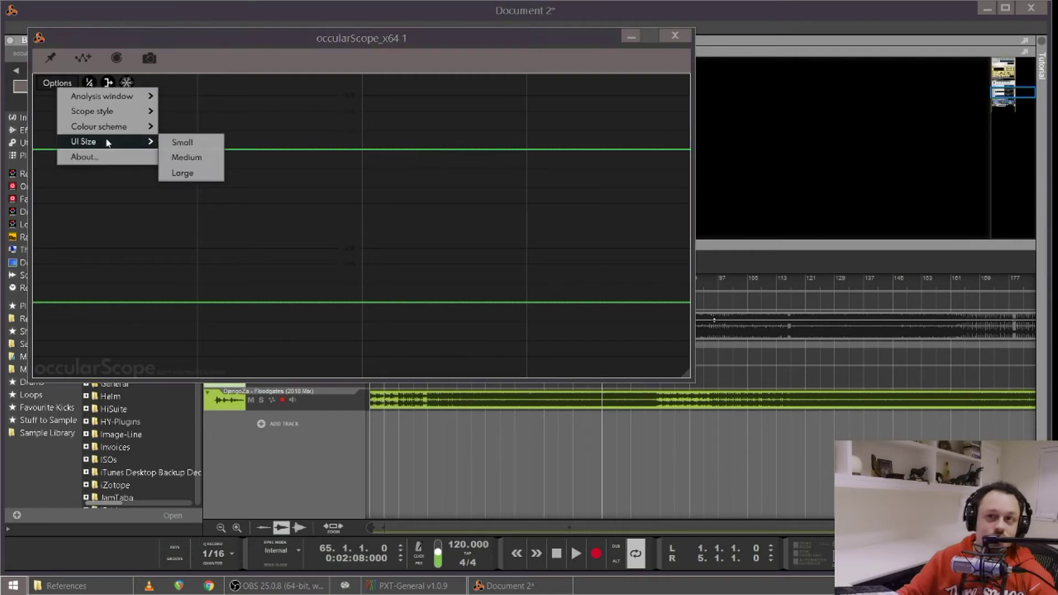
mouse_move(107, 118)
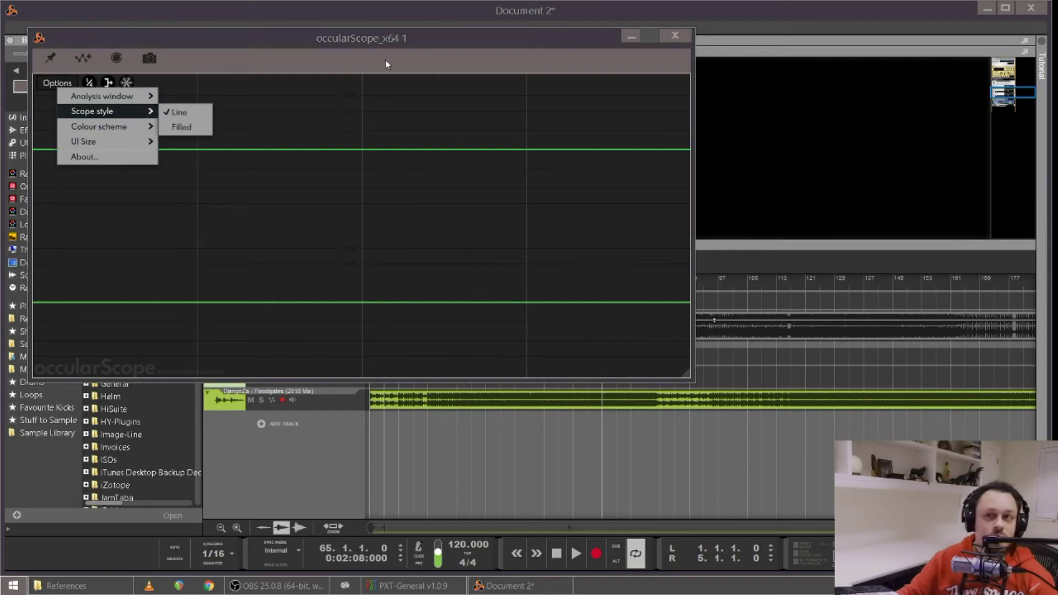
click(447, 54)
Switch to the References Explorer window, then return to the Reason song Document 2
key(alt+Tab)
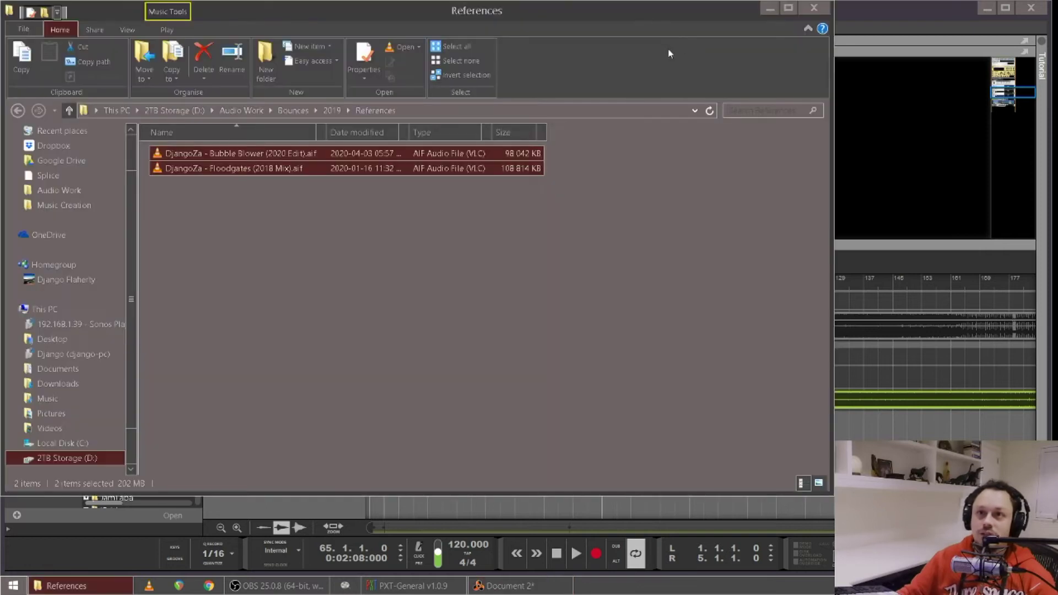
click(933, 184)
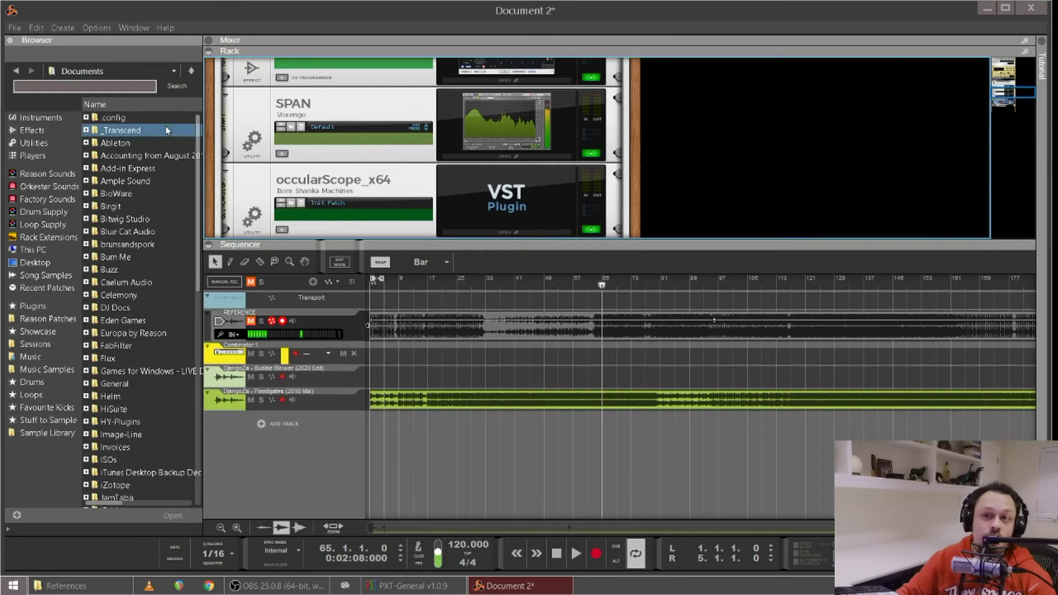
Search the effects for Smexoscope and drag Smexoscope-dark into the rack below occularScope
click(52, 131)
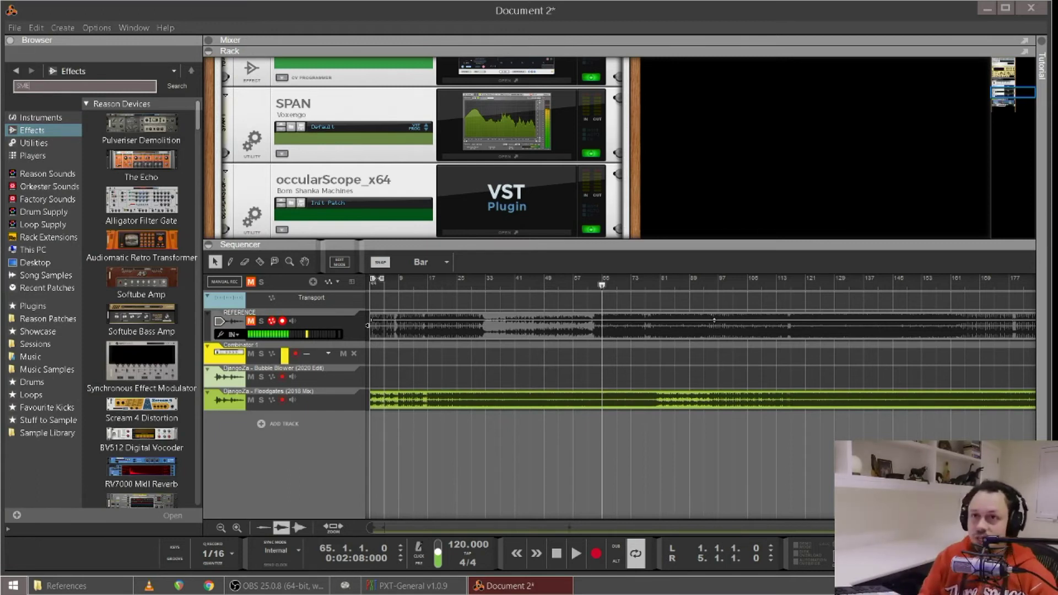
key(Return)
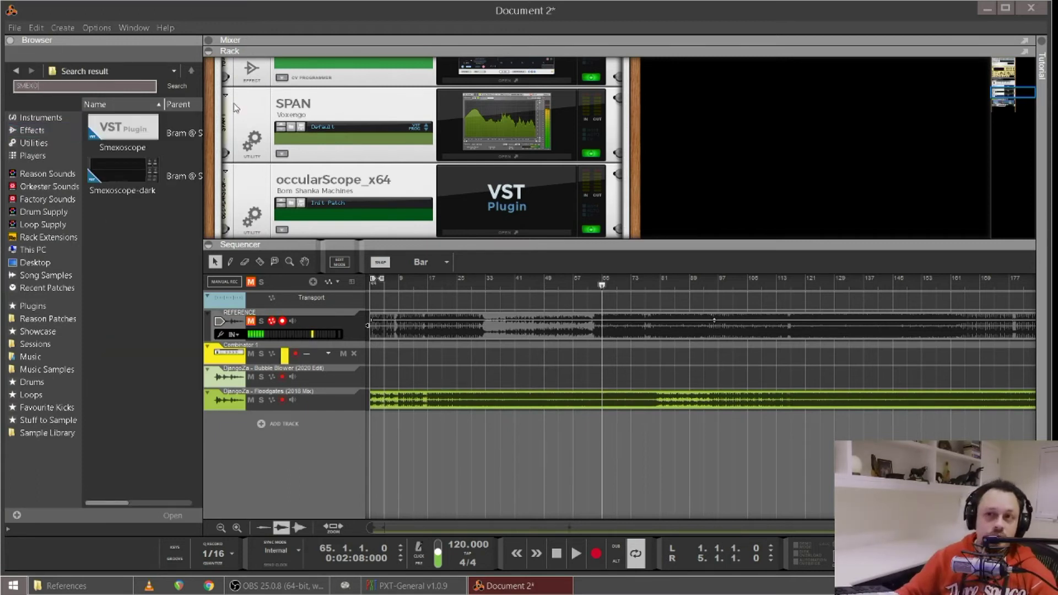
drag(123, 173, 386, 210)
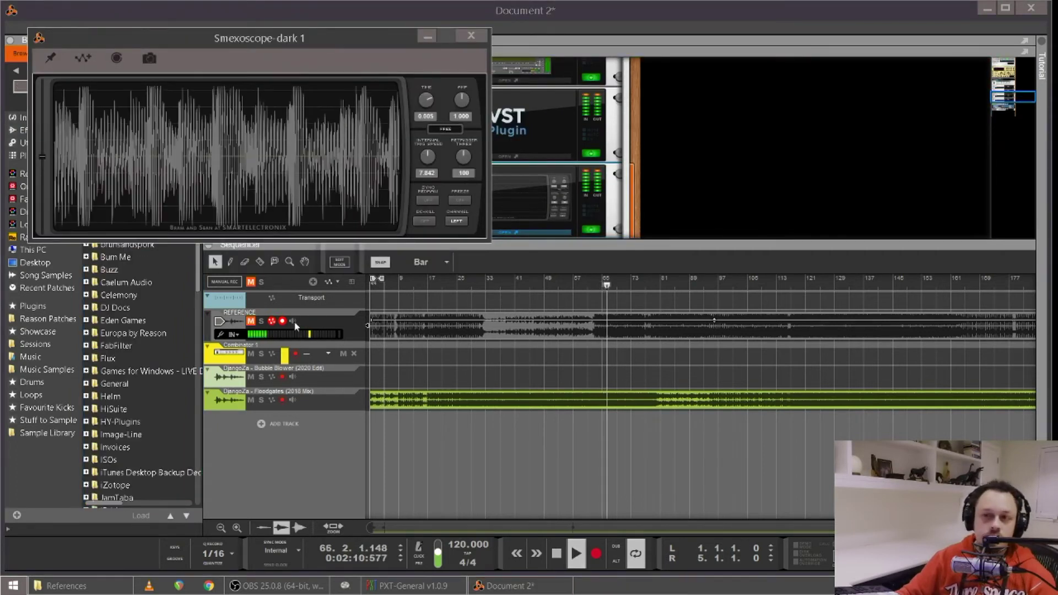
Solo then mute the REFERENCE track to check Smexoscope's waveform, then close its window
click(261, 321)
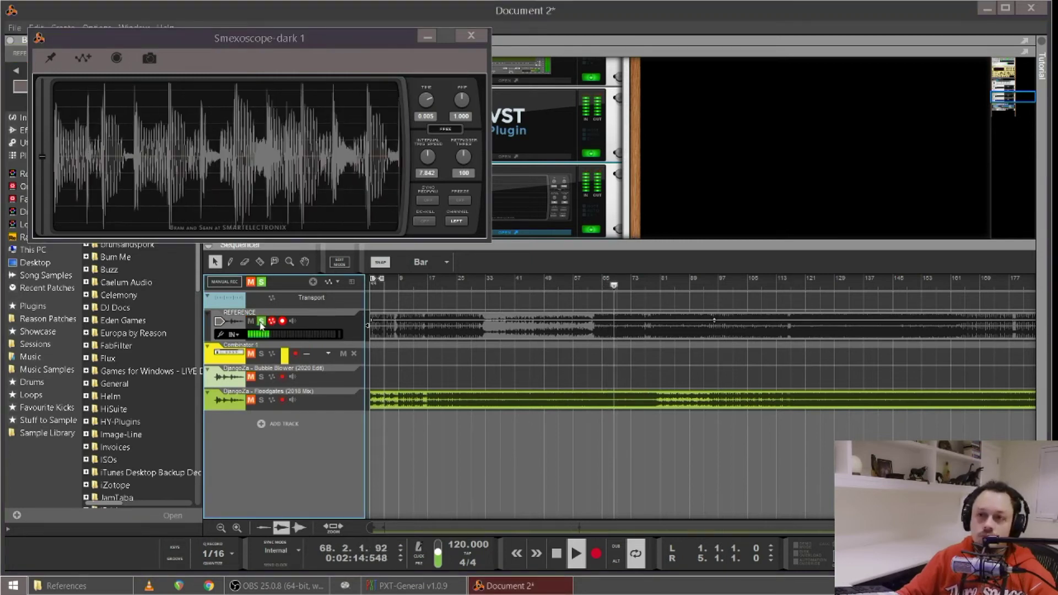
click(261, 321)
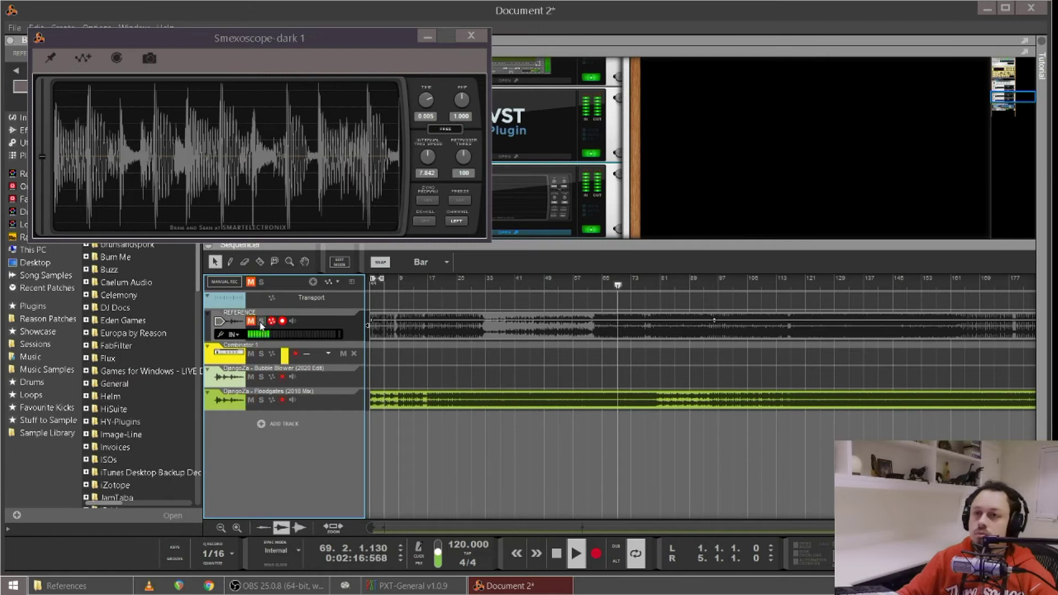
key(KP_7)
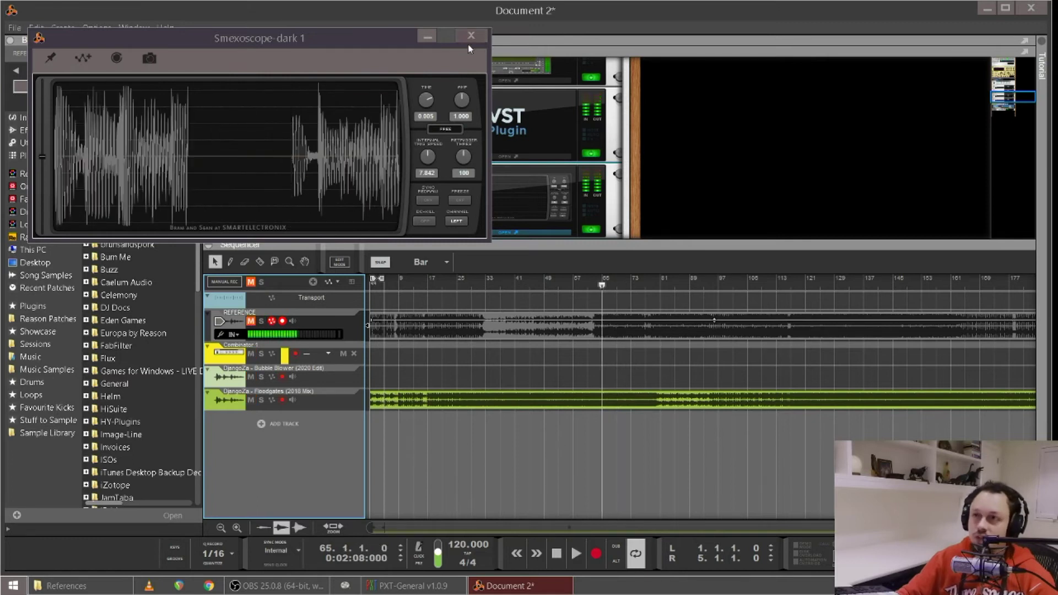
click(471, 35)
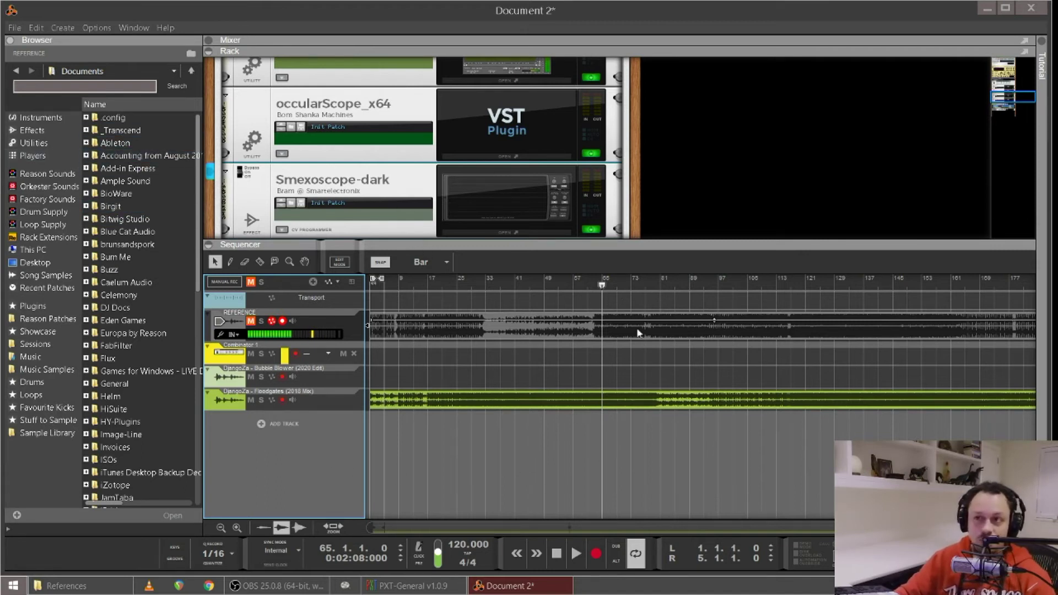
Search for the A1 plugins and add A1StereoControl-x64 to the rack below Smexoscope-dark
click(38, 132)
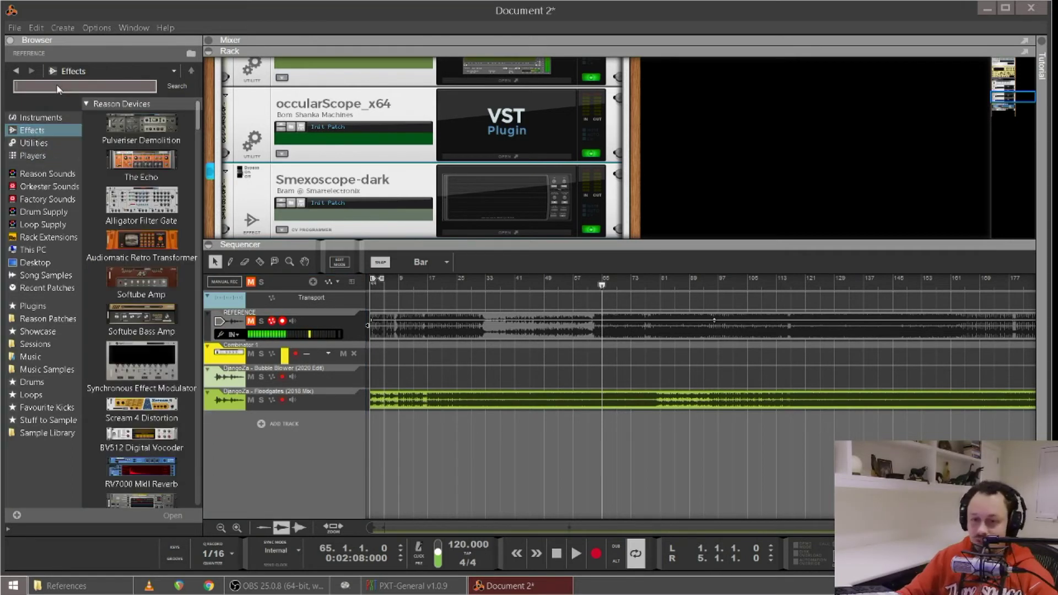
click(58, 86)
text(s)
key(Return)
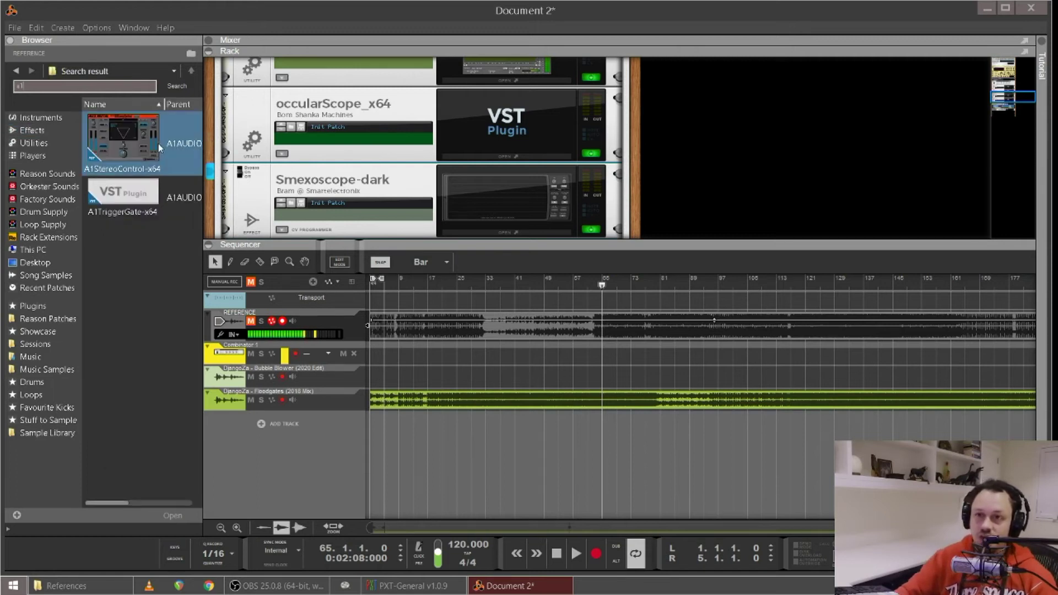
click(141, 141)
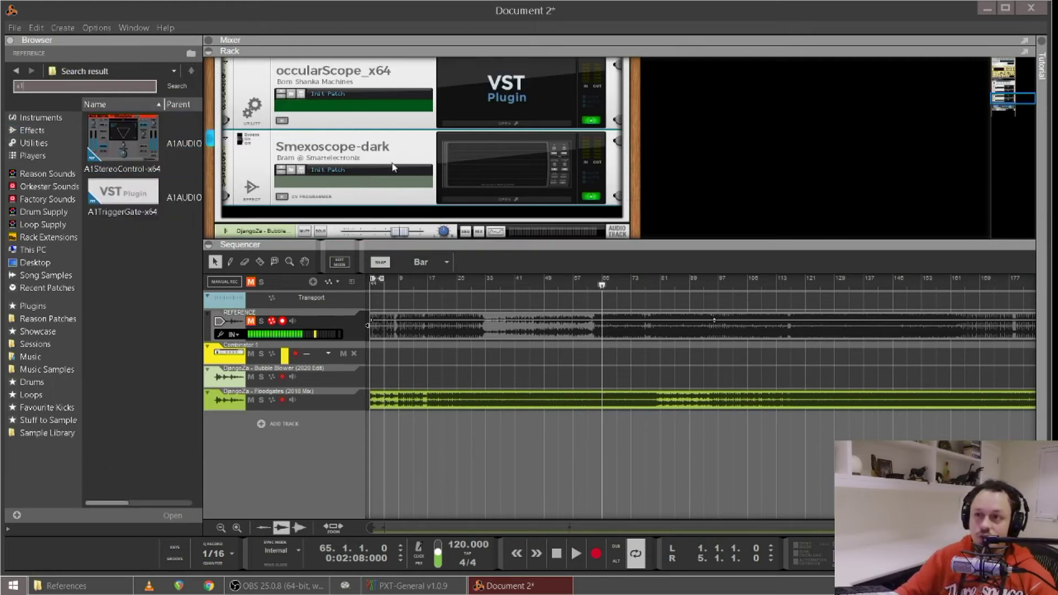
drag(101, 144, 426, 209)
Open A1StereoControl and browse Factory Sounds > Combinator Patches > Effect Device Patches > Utility
click(512, 190)
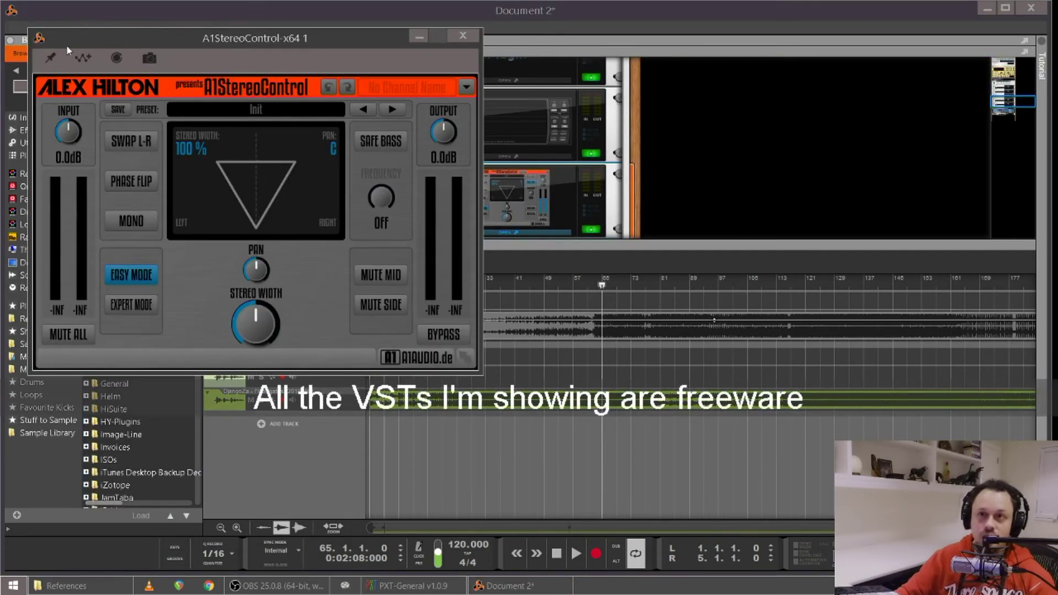
drag(70, 45, 219, 53)
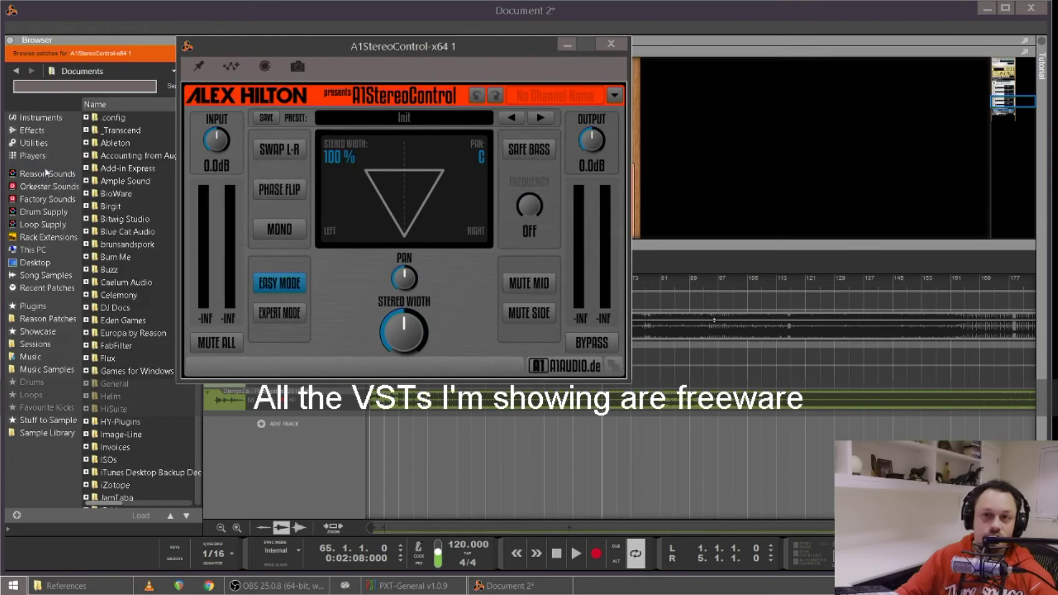
click(51, 199)
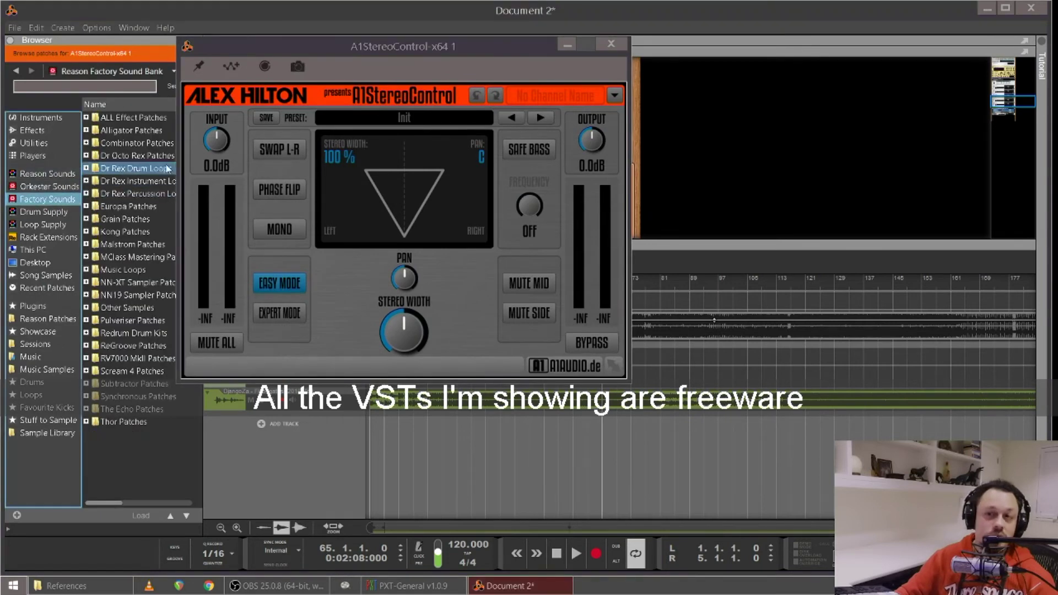
click(86, 143)
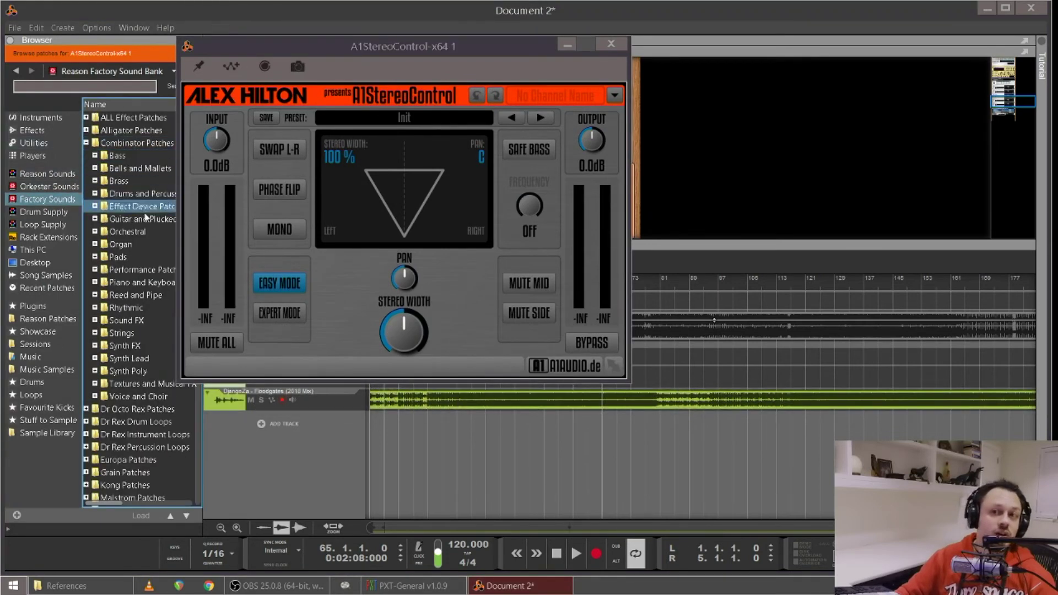
click(96, 207)
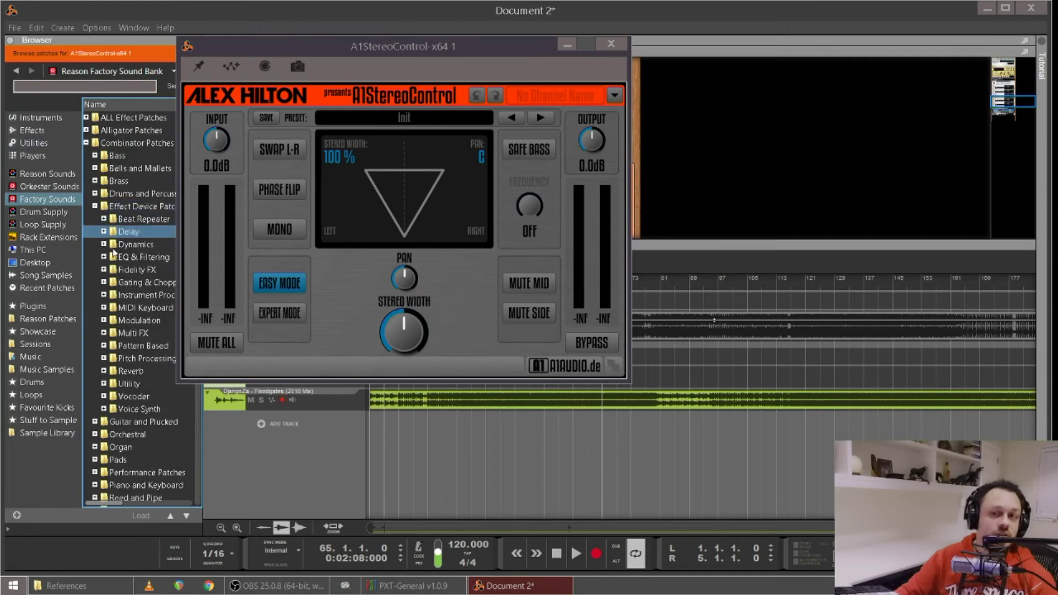
click(103, 384)
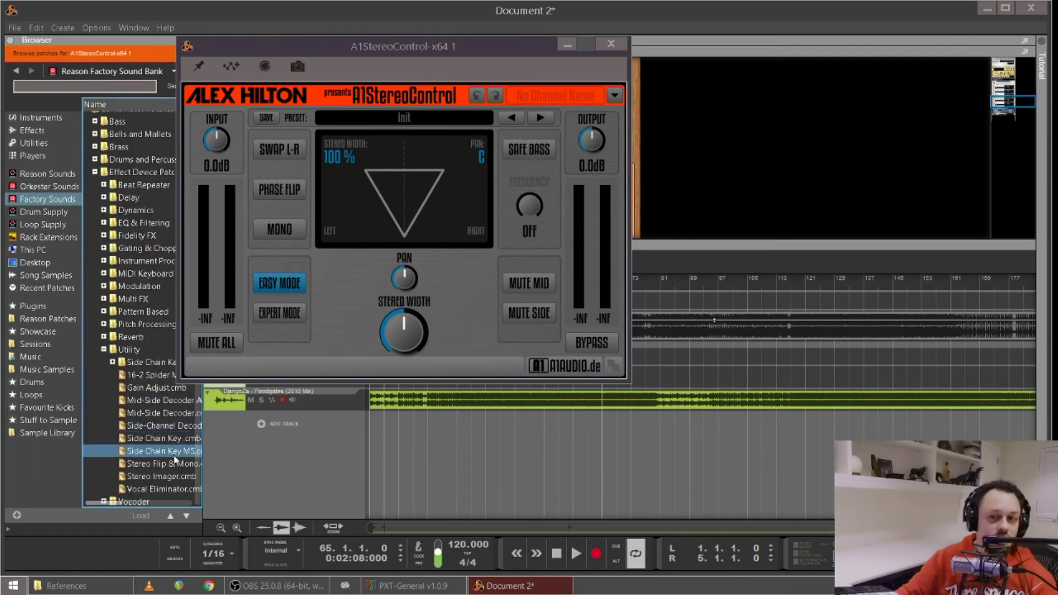
scroll(177, 480, down, 1)
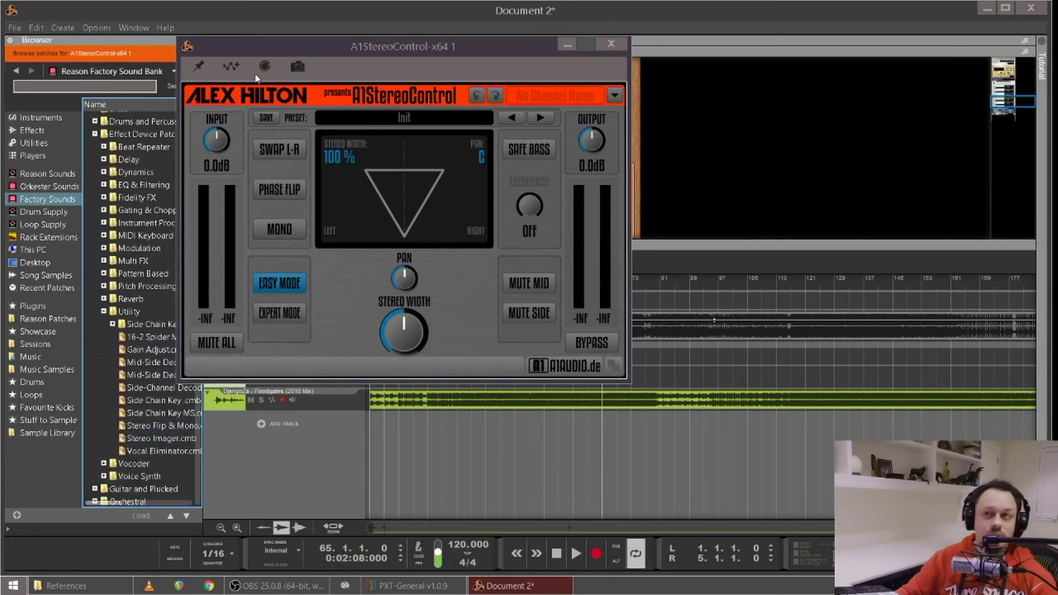
Switch A1StereoControl to MONO, audition it during playback, then close its window
click(298, 229)
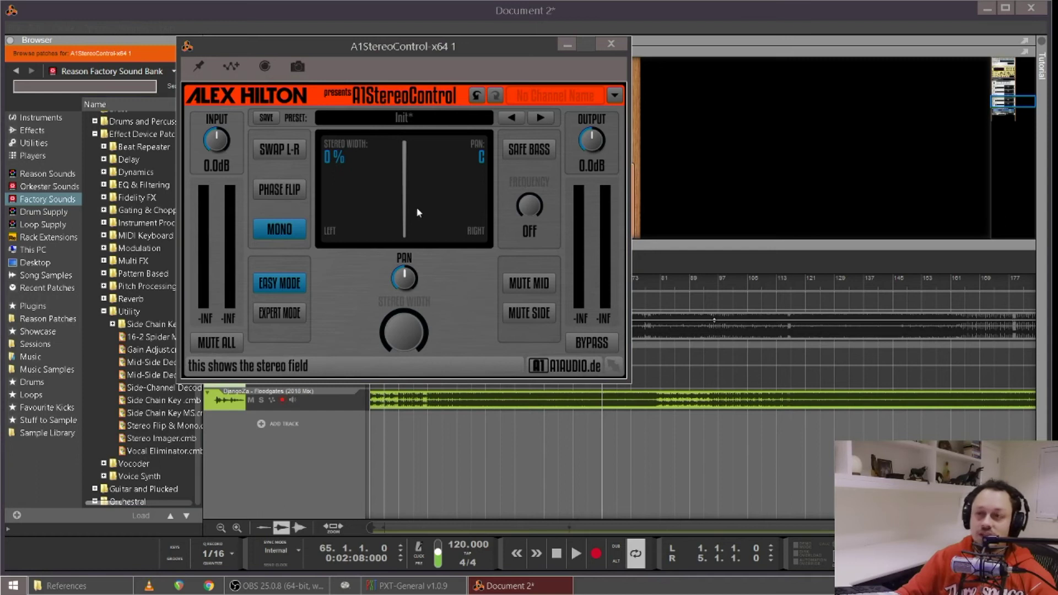
key(space)
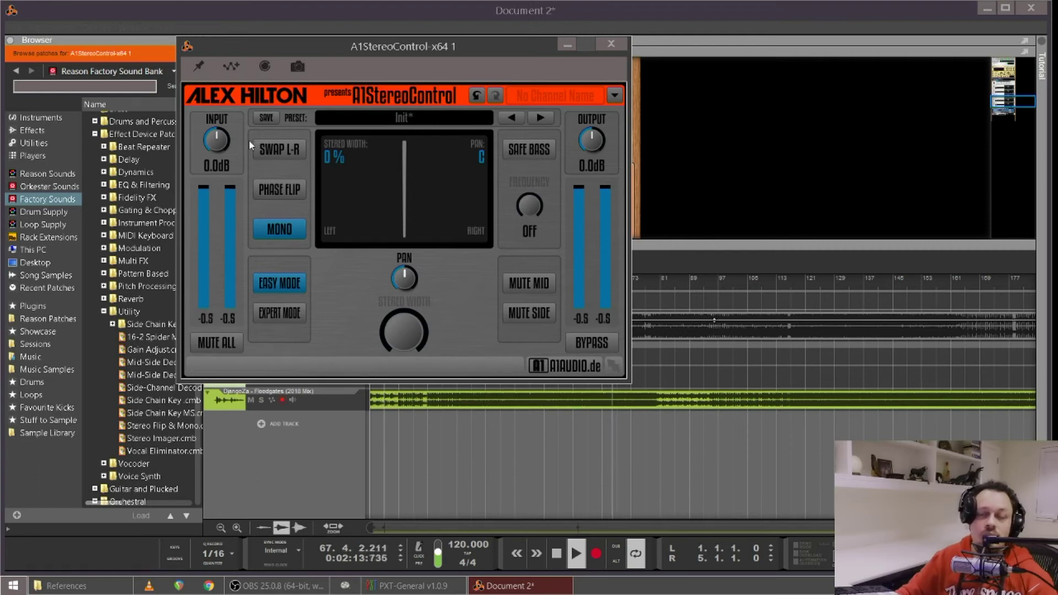
key(space)
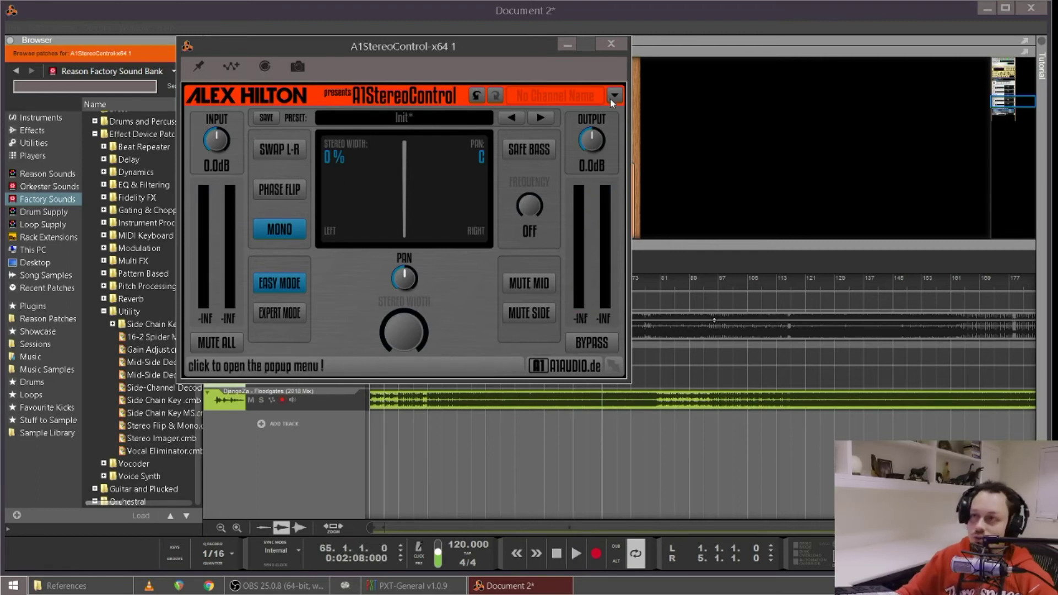
click(621, 45)
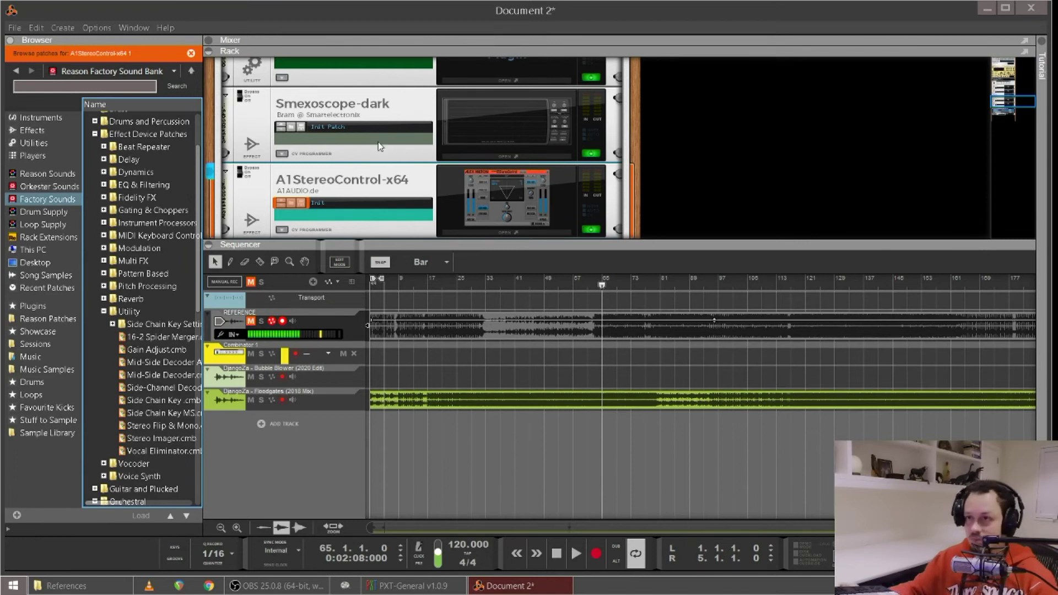
scroll(478, 176, down, 1)
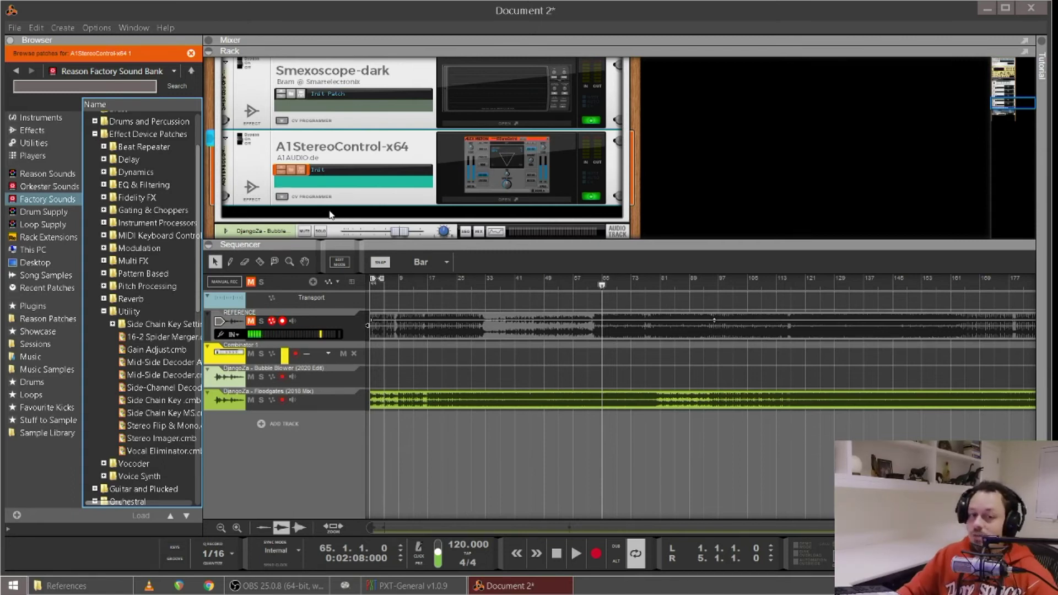
scroll(477, 213, up, 5)
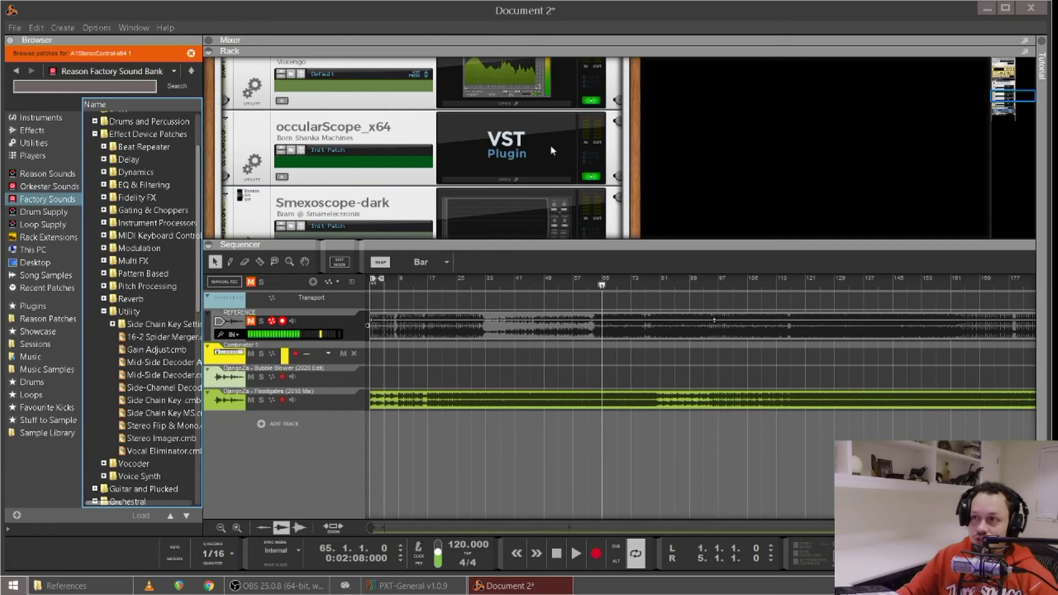
Watch the mix in SPAN's spectrum window during playback, then refocus the main rack
click(489, 75)
key(space)
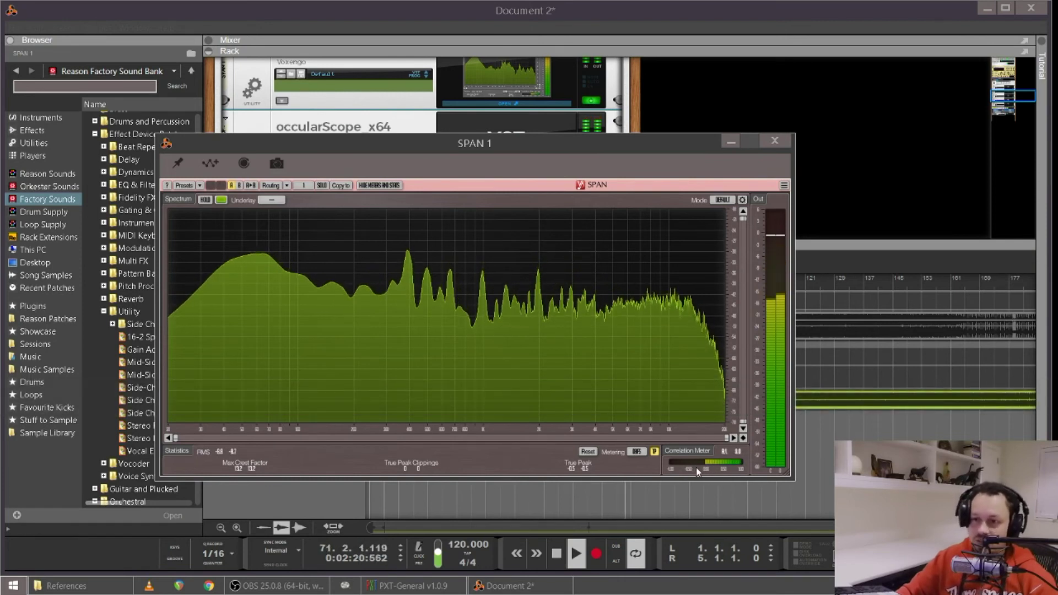
key(space)
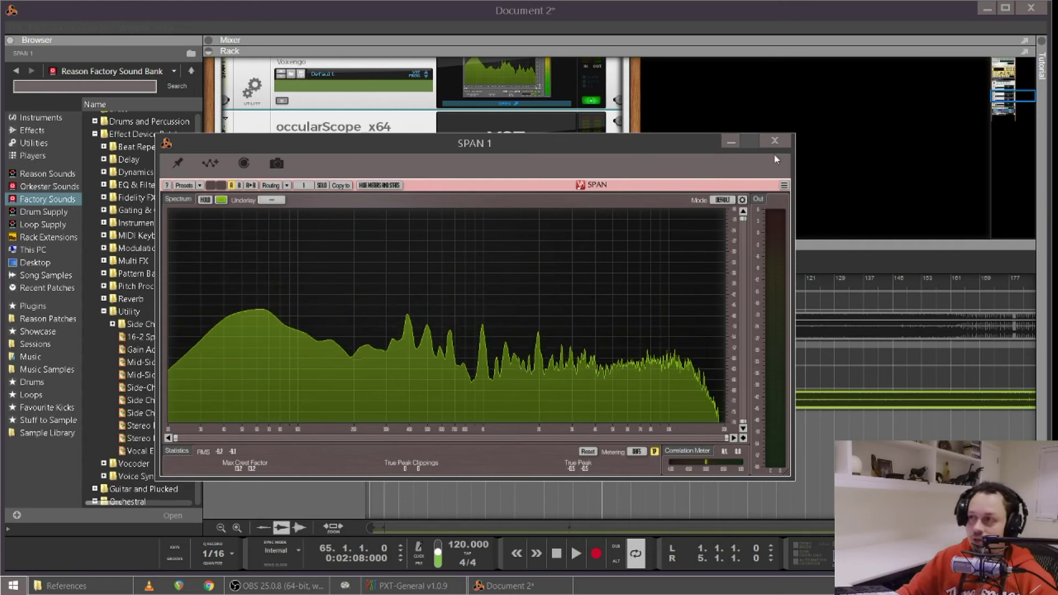
click(775, 147)
scroll(455, 162, down, 3)
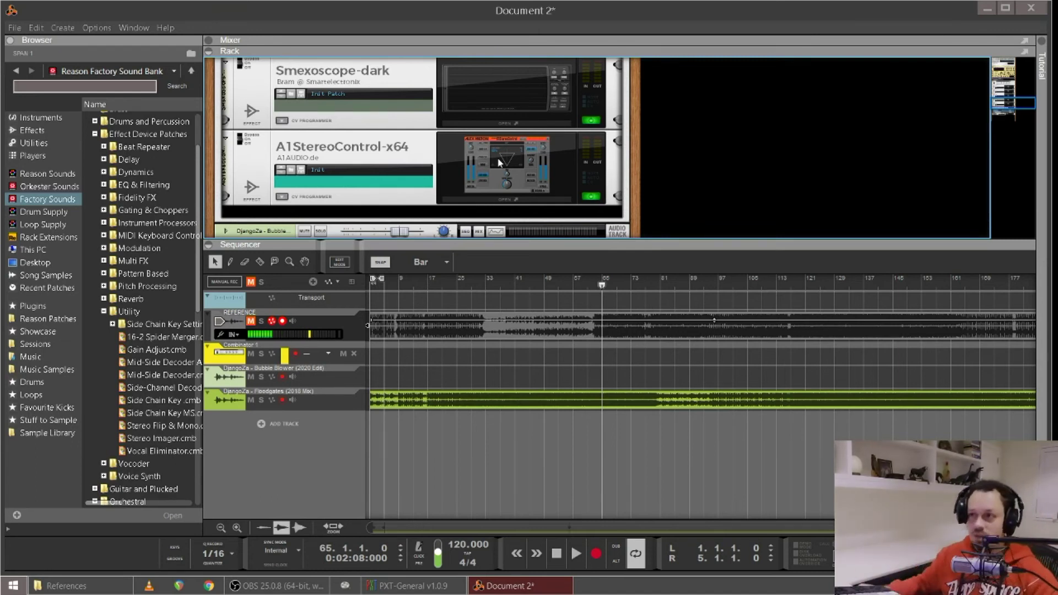
scroll(386, 188, down, 2)
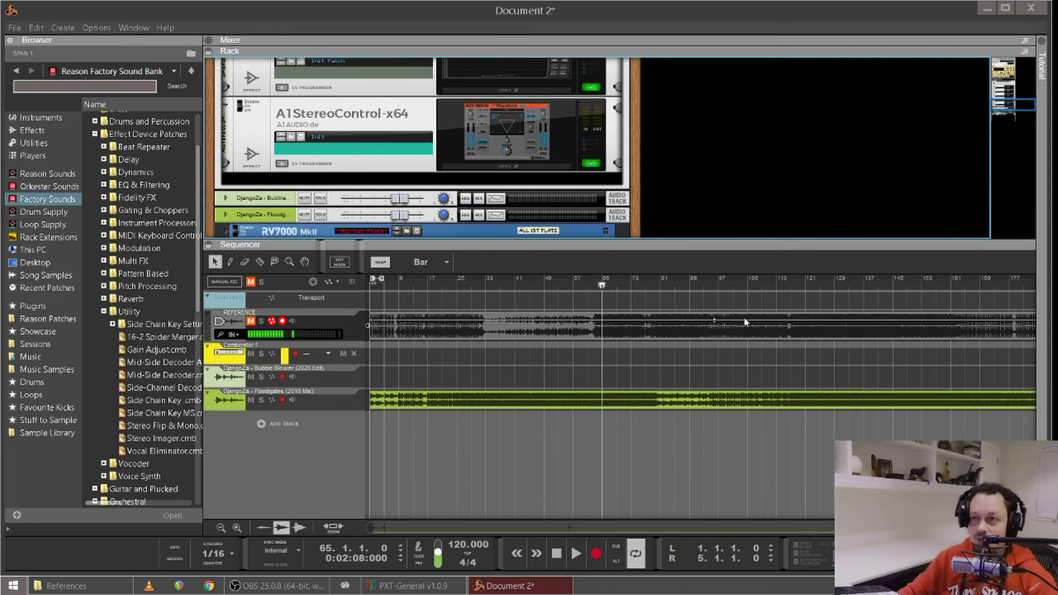
scroll(381, 177, up, 5)
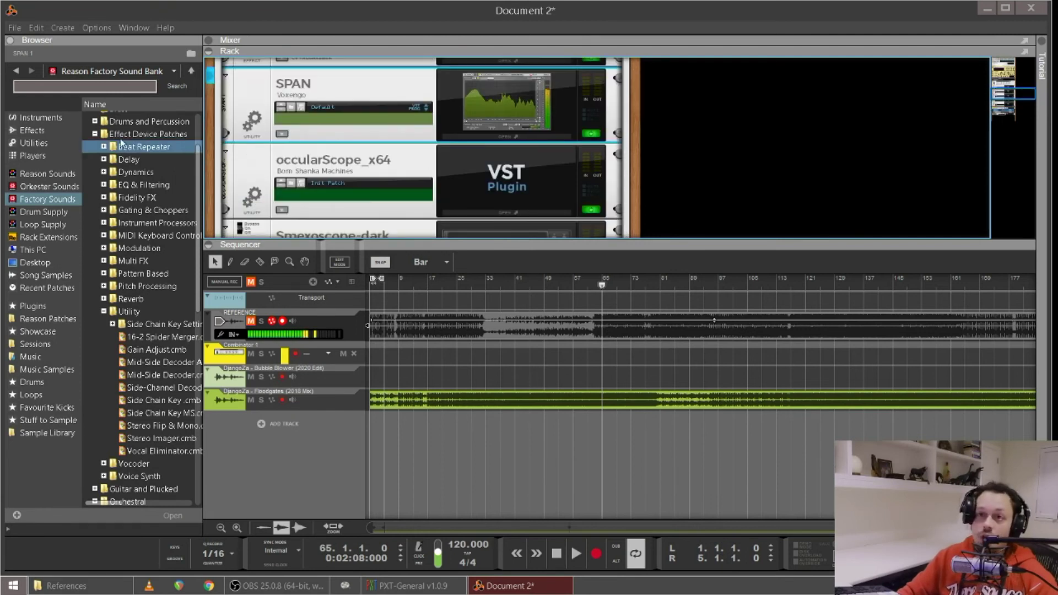
Search the effects for 'isol8' and drag ISOL8 x64 into the rack below Youlean
click(32, 130)
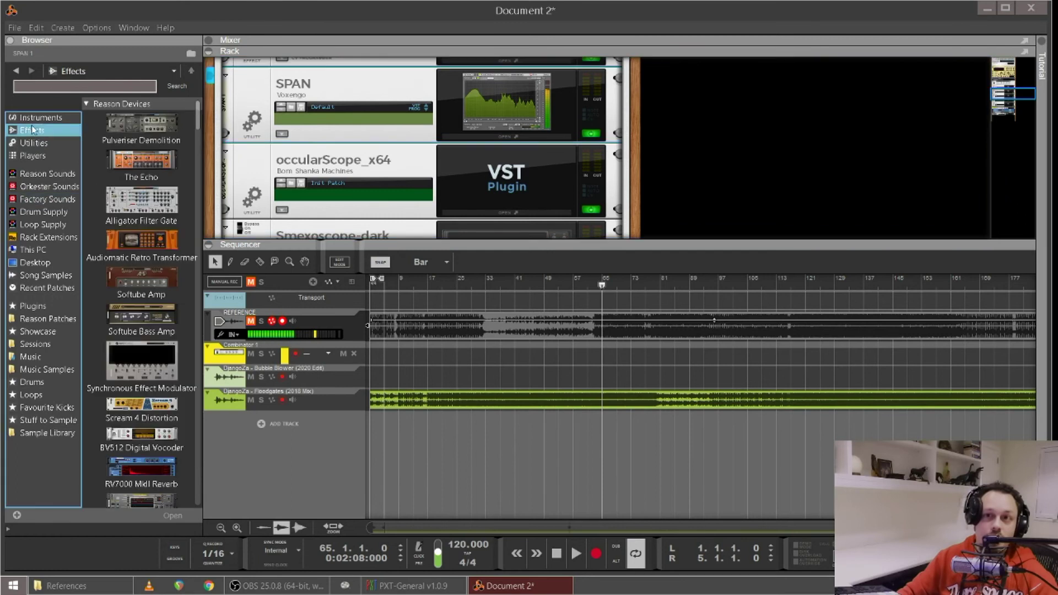
click(50, 86)
text(isol8)
key(Return)
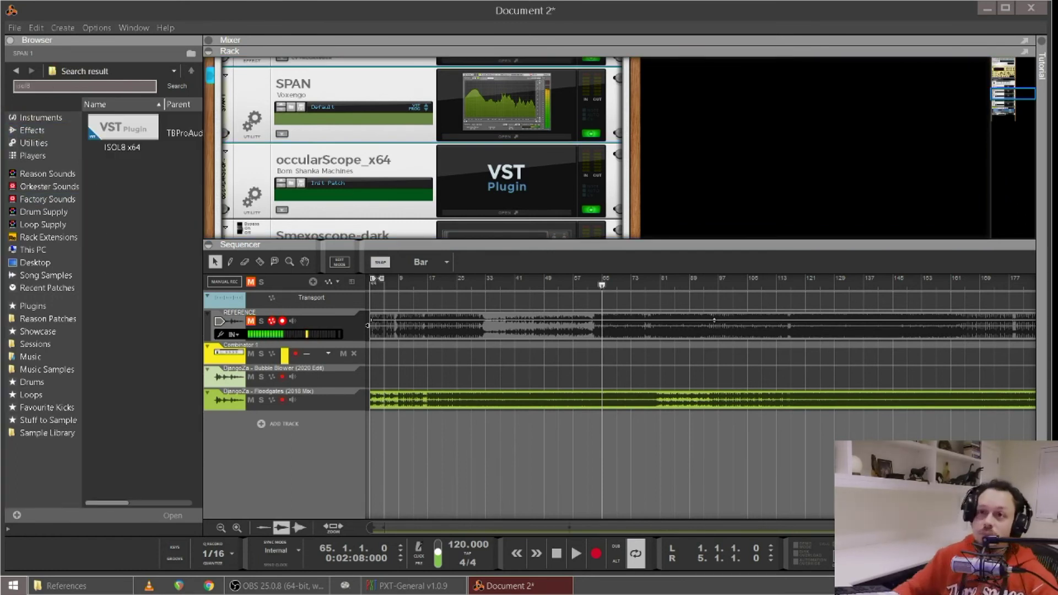
drag(122, 130, 353, 208)
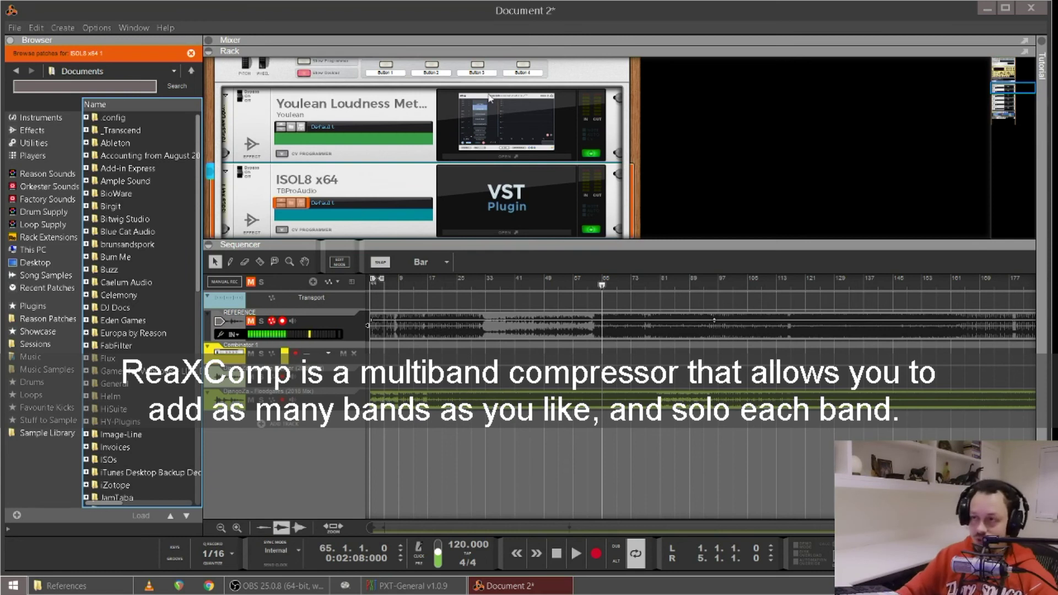
Open ISOL8 and audition the LF, LMF, MF, HMF and HF band solos during playback
click(540, 188)
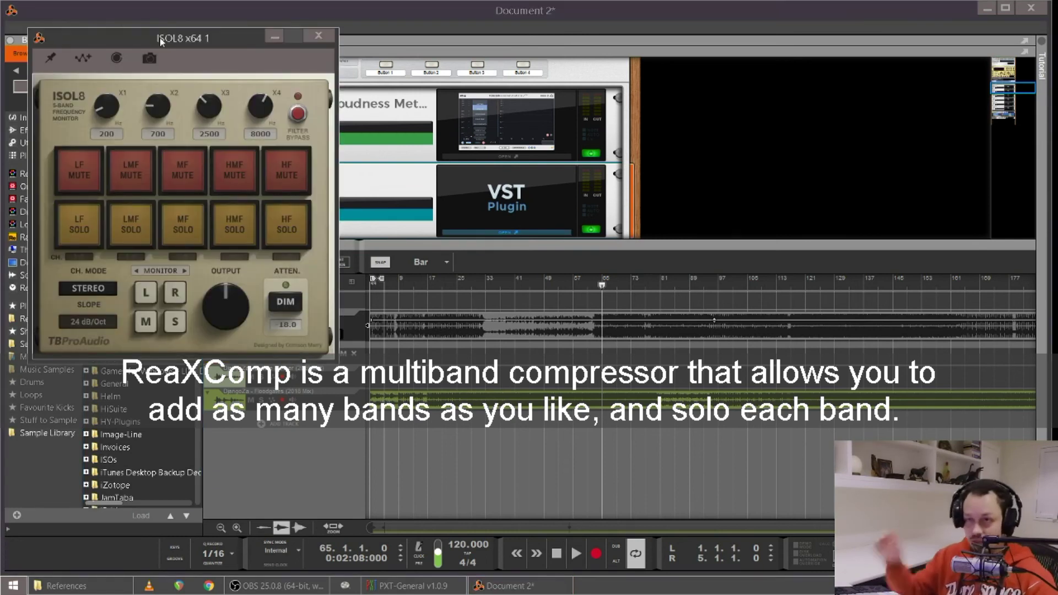
drag(160, 37, 344, 97)
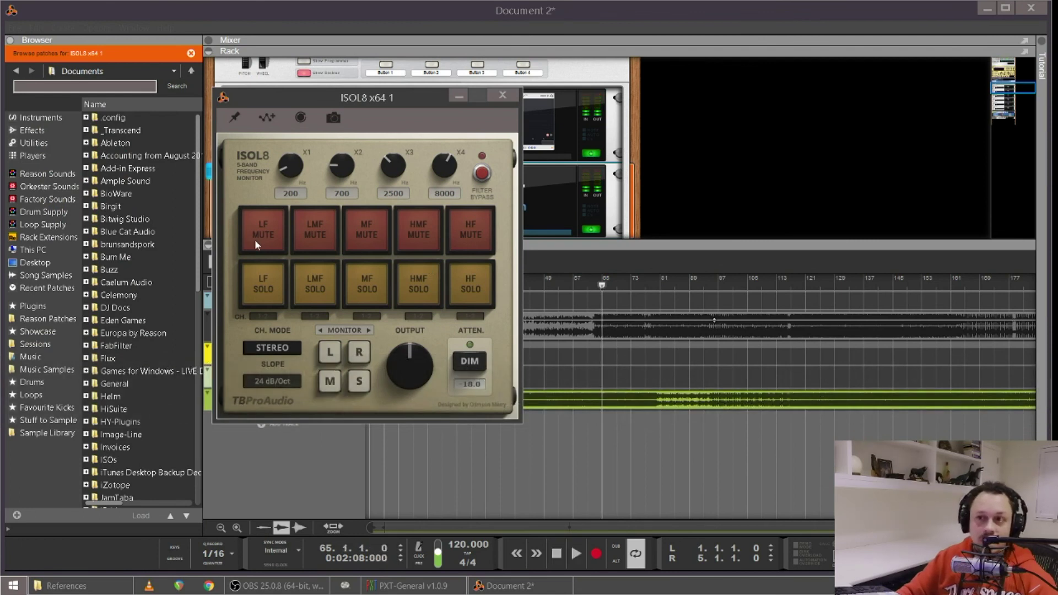
click(256, 282)
key(space)
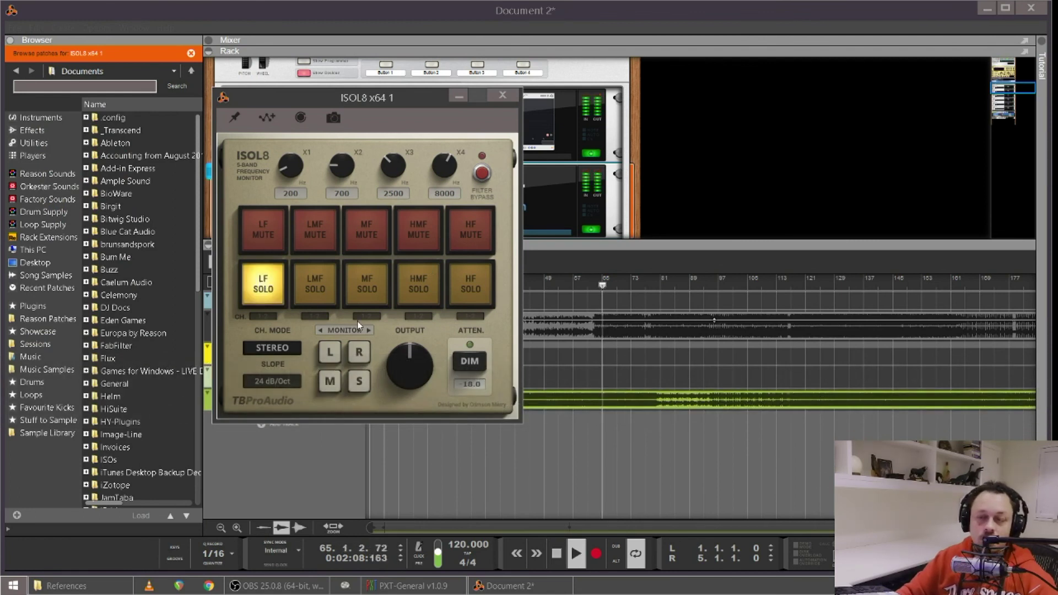
click(306, 297)
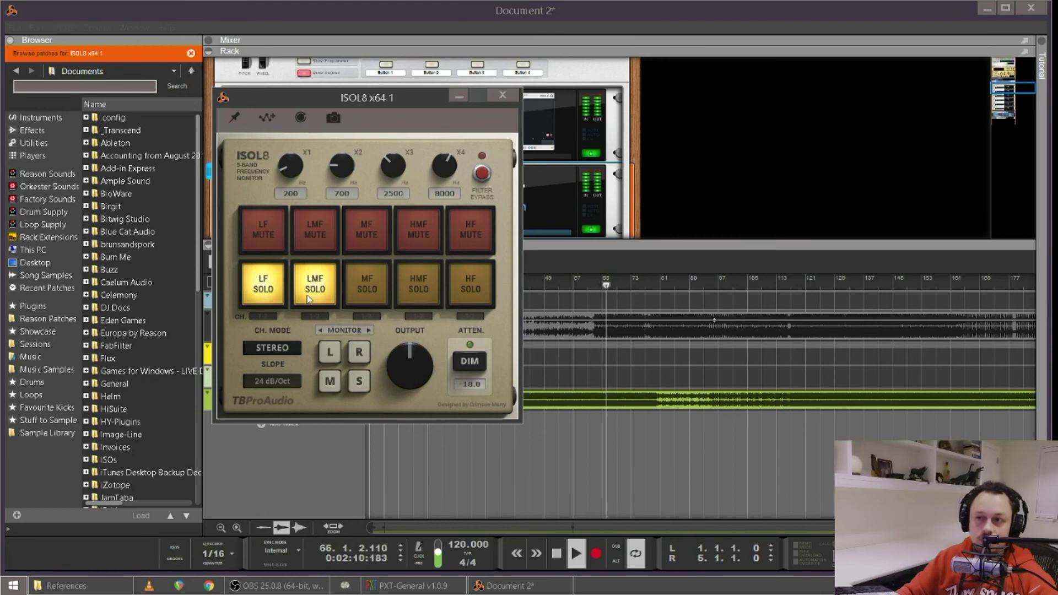
click(257, 291)
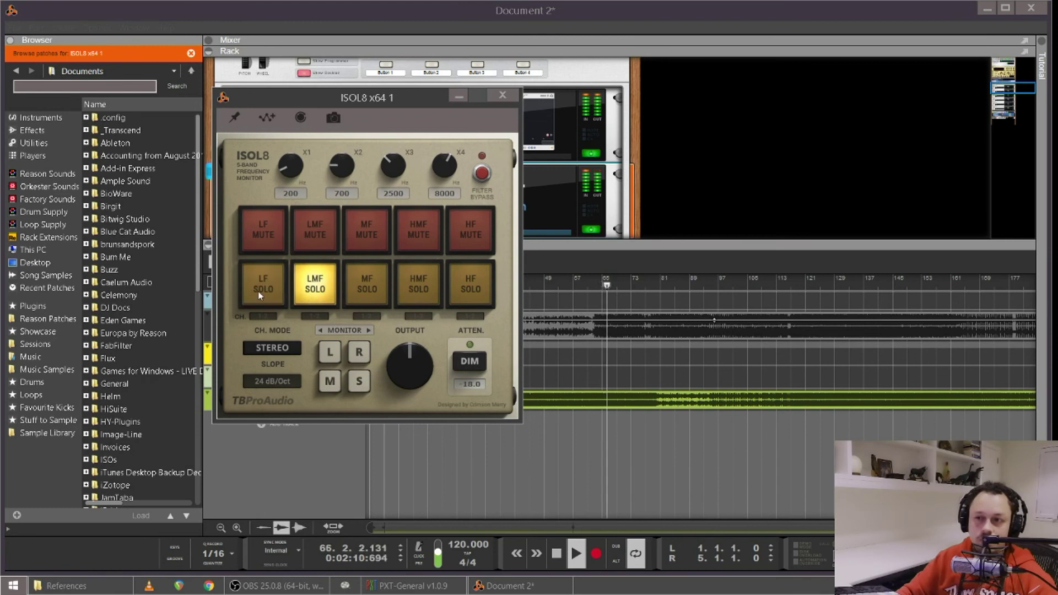
click(300, 289)
click(363, 288)
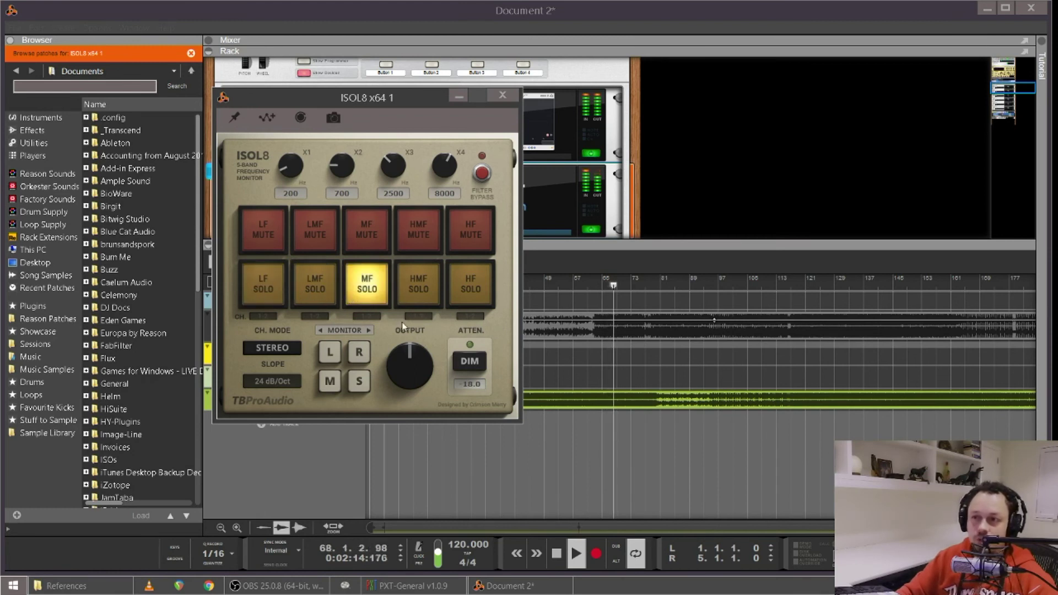
click(382, 286)
click(418, 284)
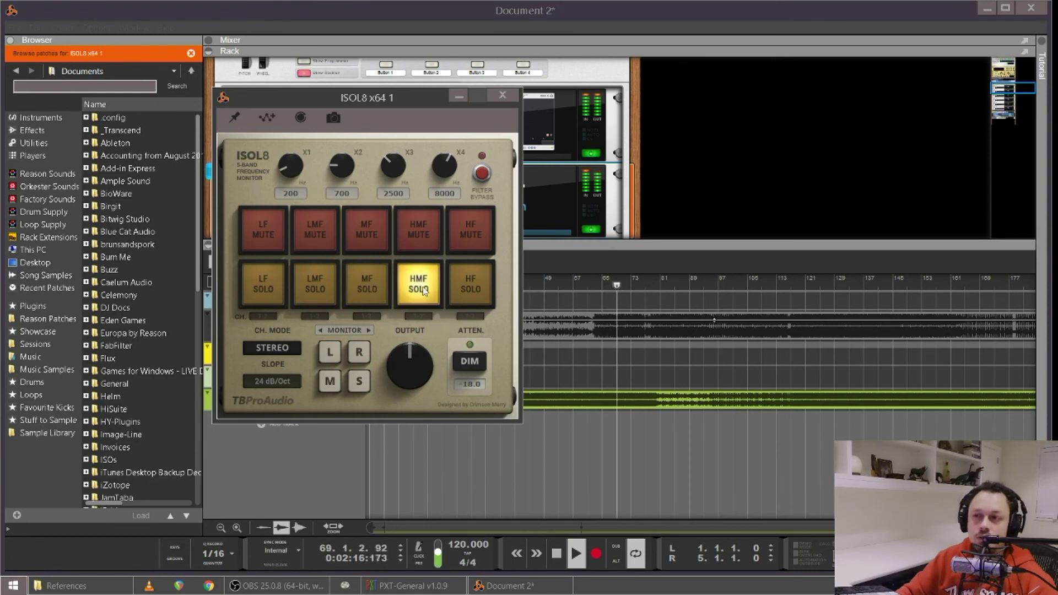
click(470, 284)
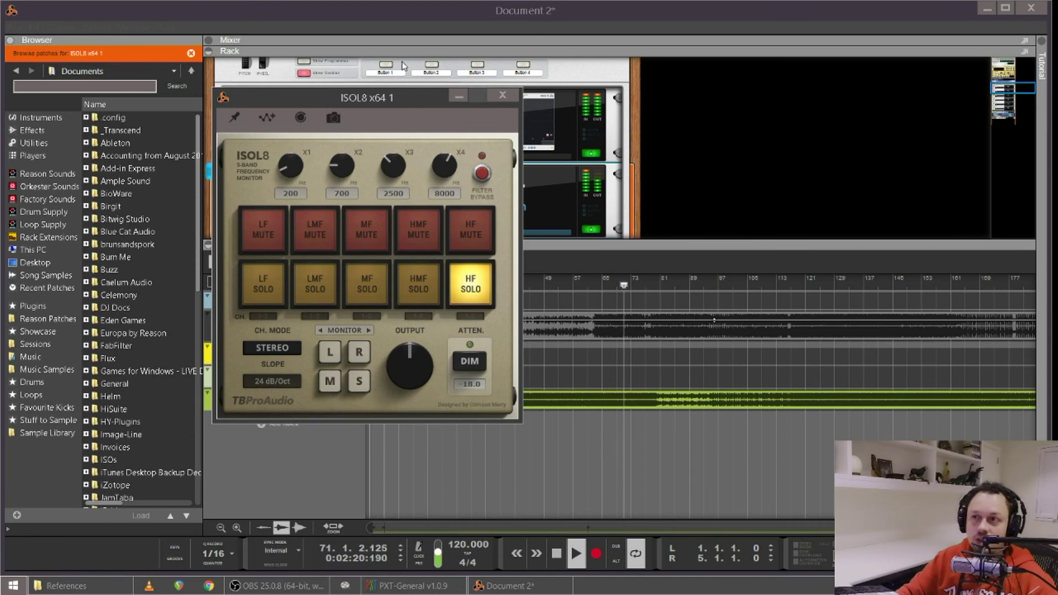
drag(372, 95, 631, 92)
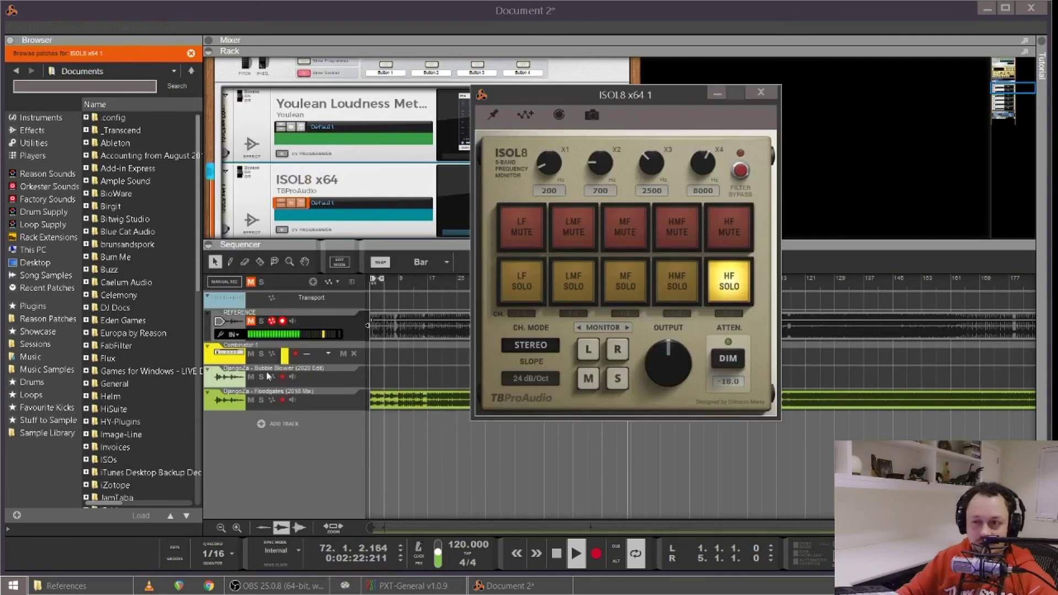
Compare the REFERENCE track against the mix by toggling its solo and mute
click(261, 321)
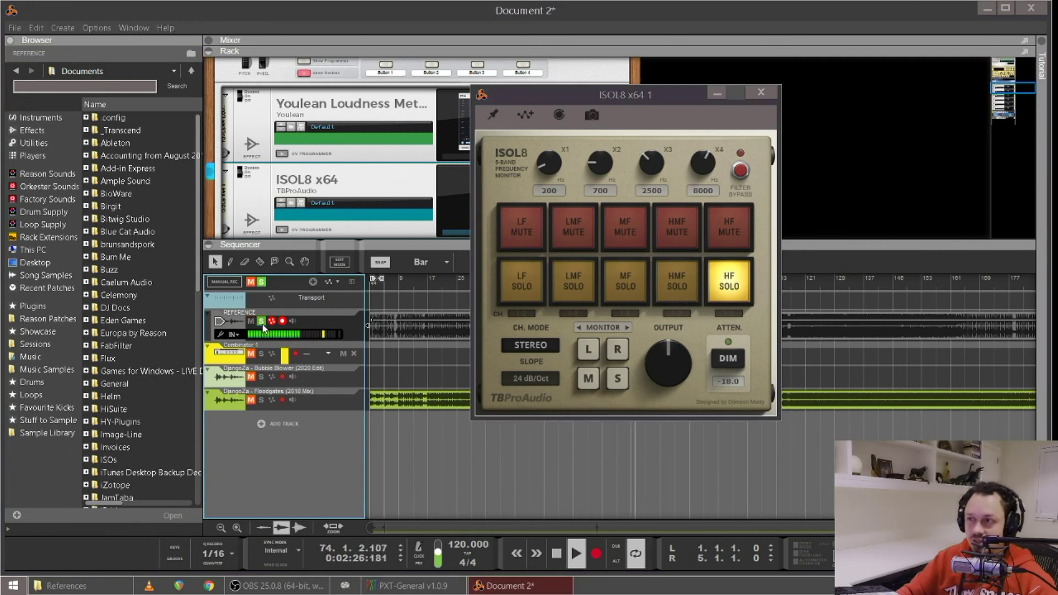
click(262, 322)
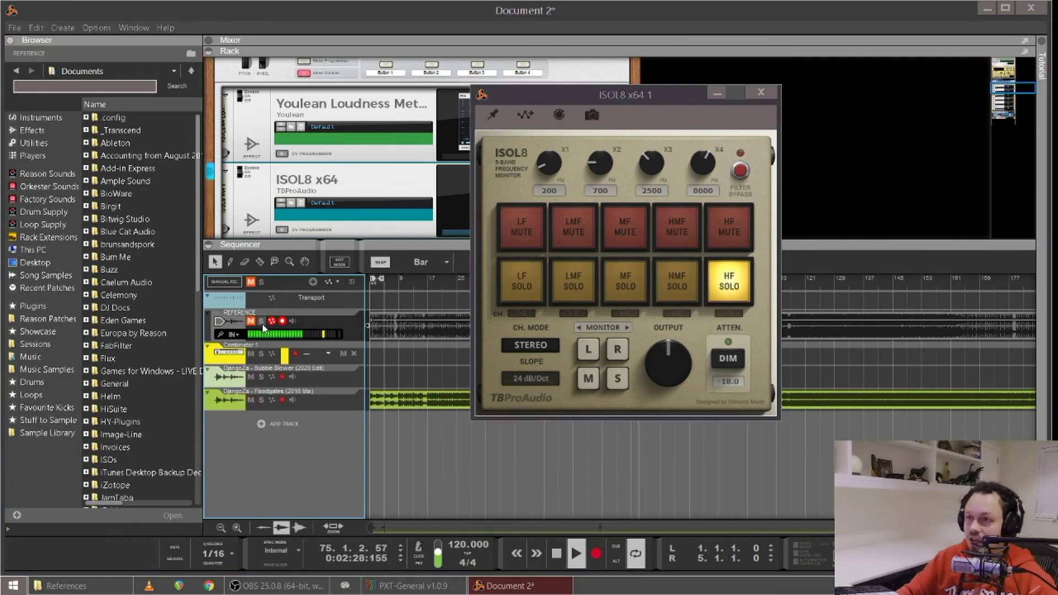
click(262, 321)
right_click(264, 326)
click(225, 336)
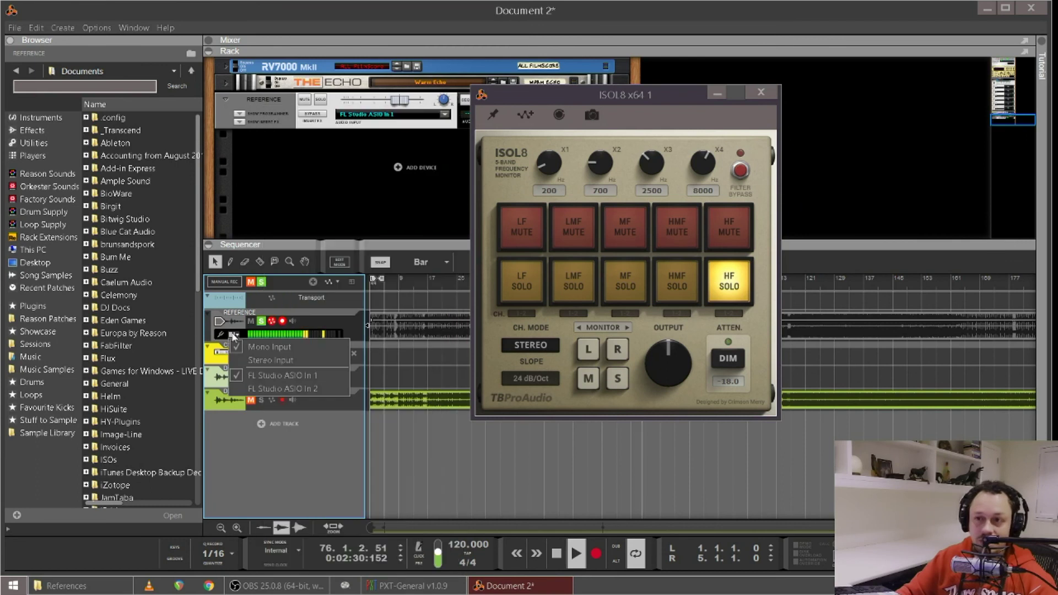
Solo ISOL8's high-mid band, return to the mix, stop, and clear all band solos
click(675, 284)
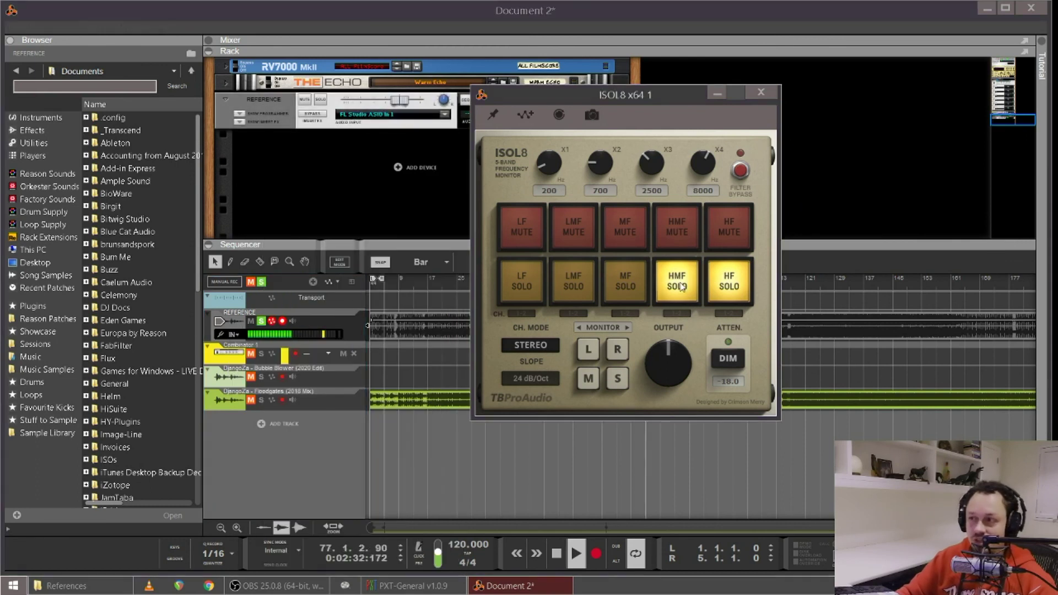
click(728, 299)
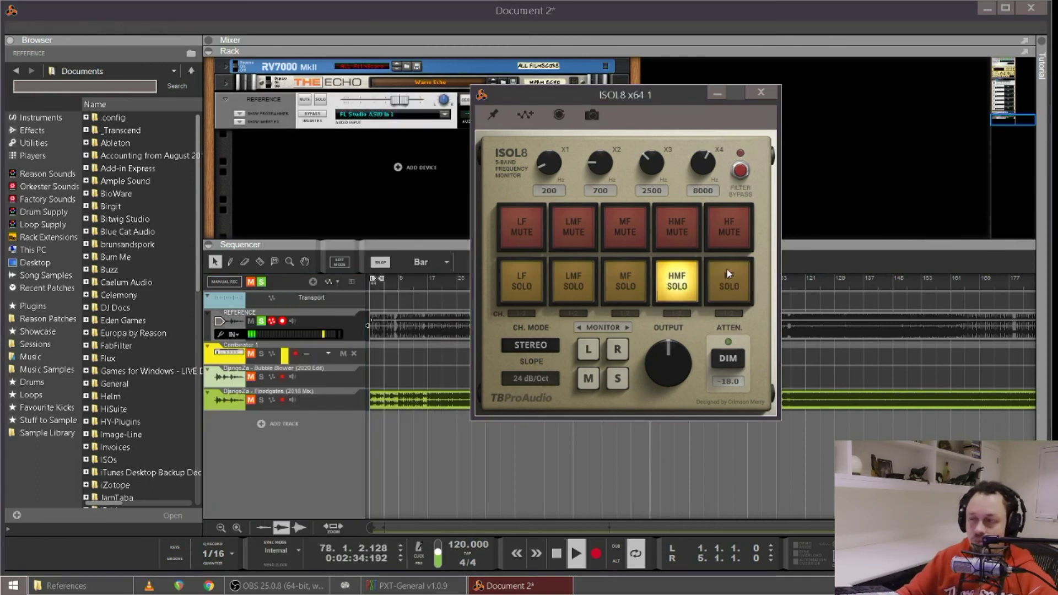
click(262, 321)
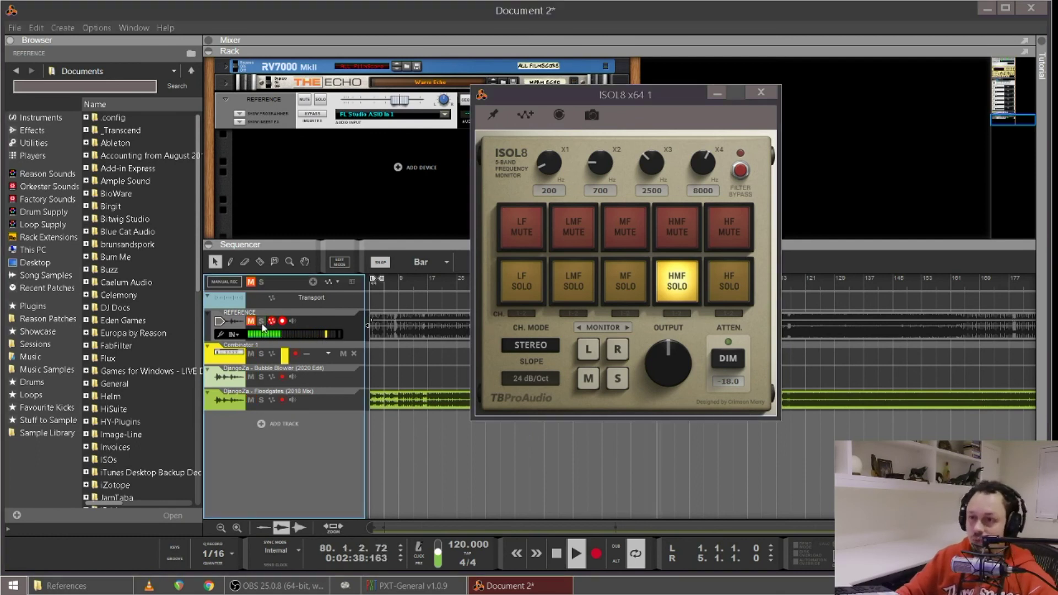
key(space)
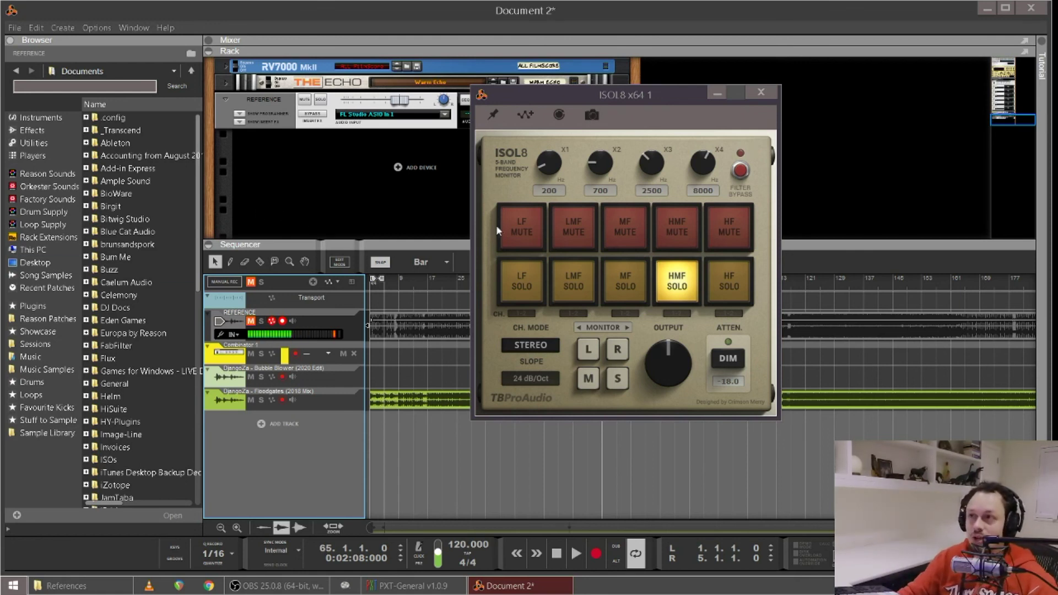
click(664, 287)
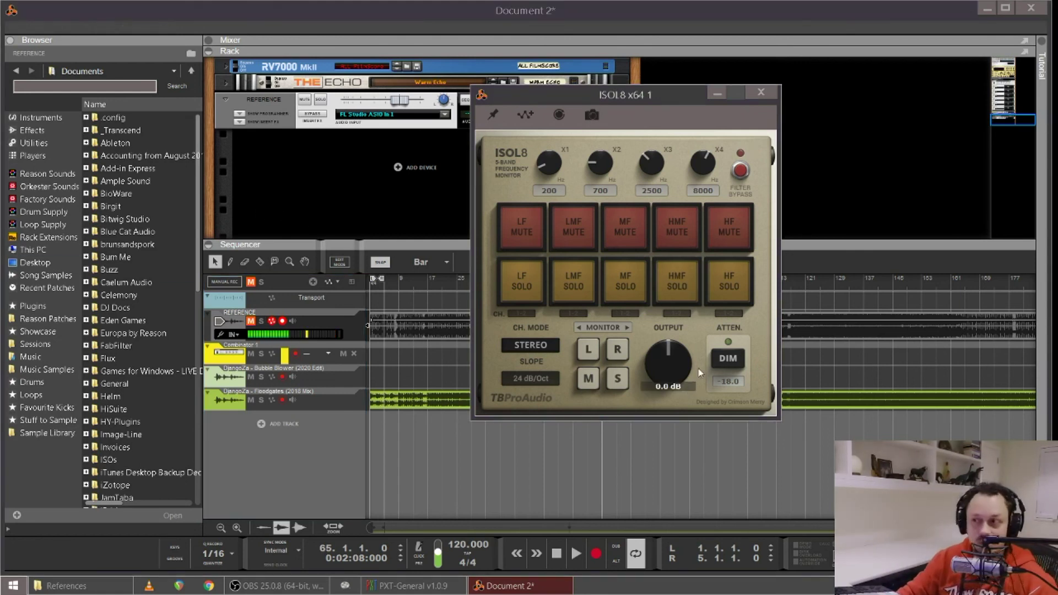
Reopen ISOL8 and try muting the low, low-mid, mid, high-mid and high bands during playback
click(773, 94)
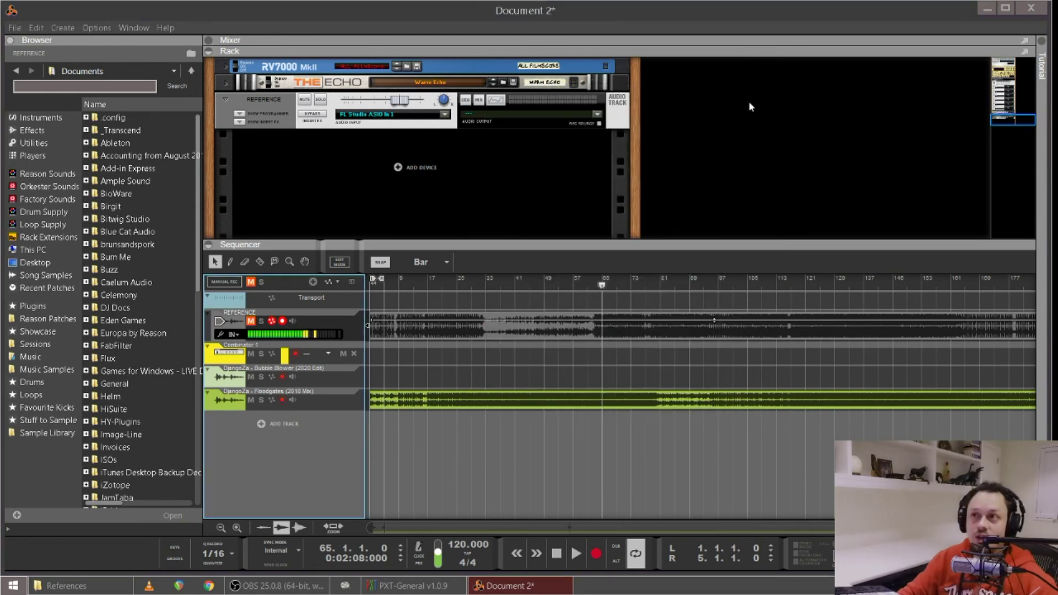
scroll(496, 181, up, 2)
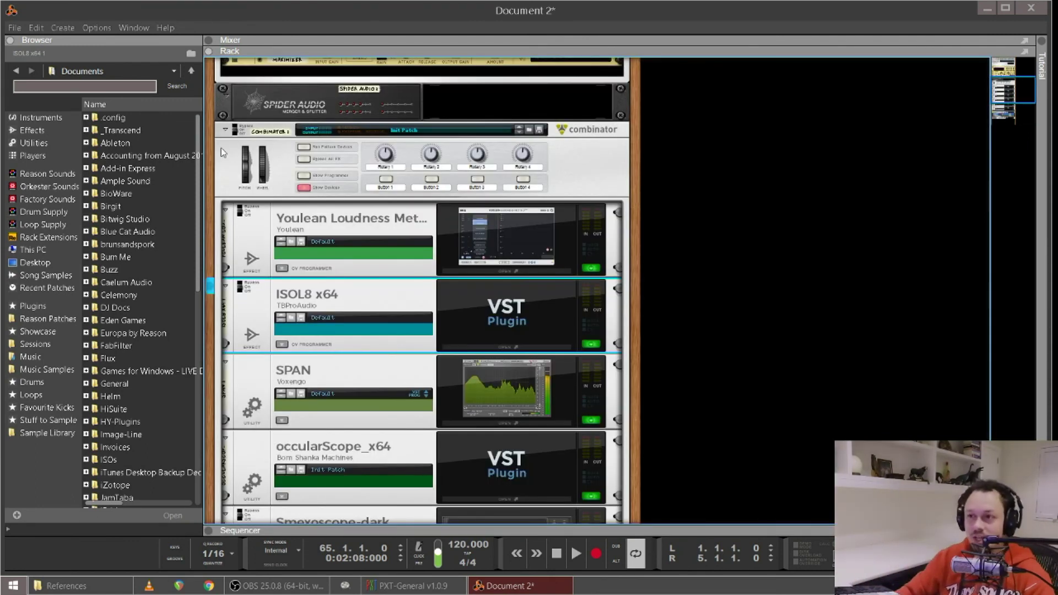
scroll(221, 148, down, 1)
click(505, 308)
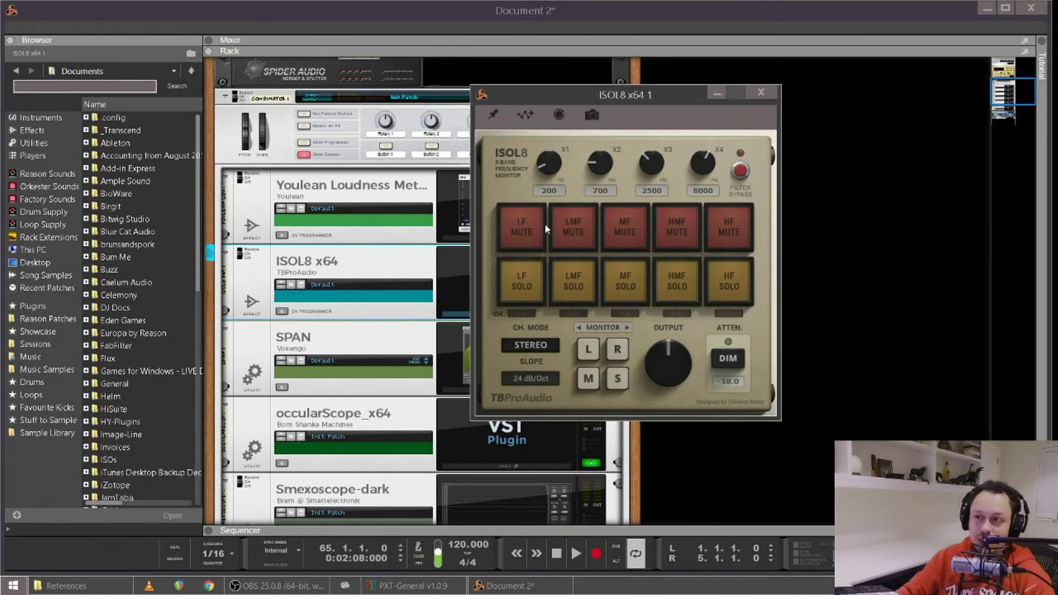
key(space)
click(529, 224)
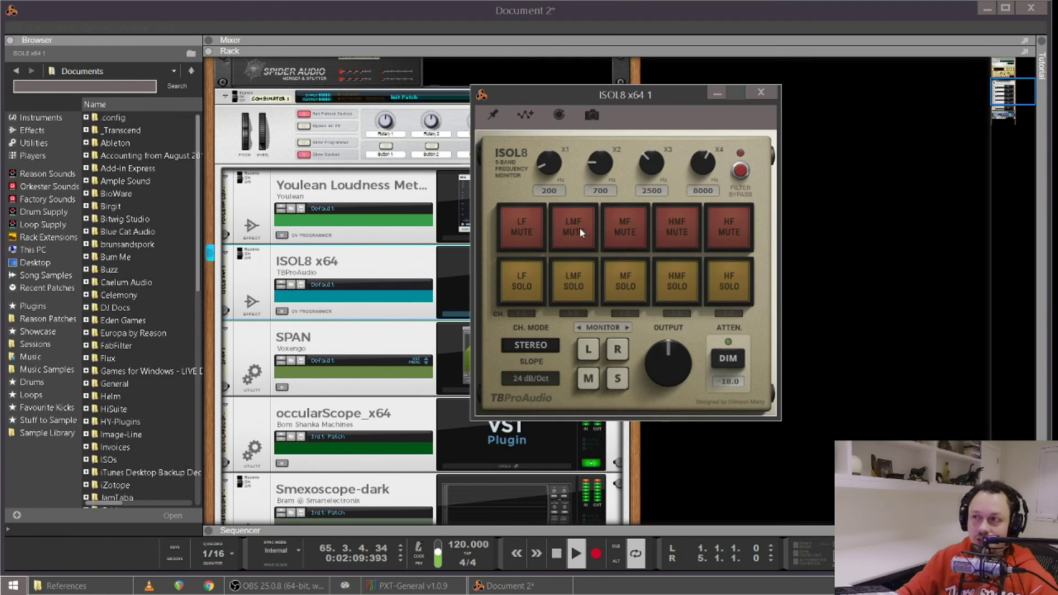
click(579, 228)
click(612, 232)
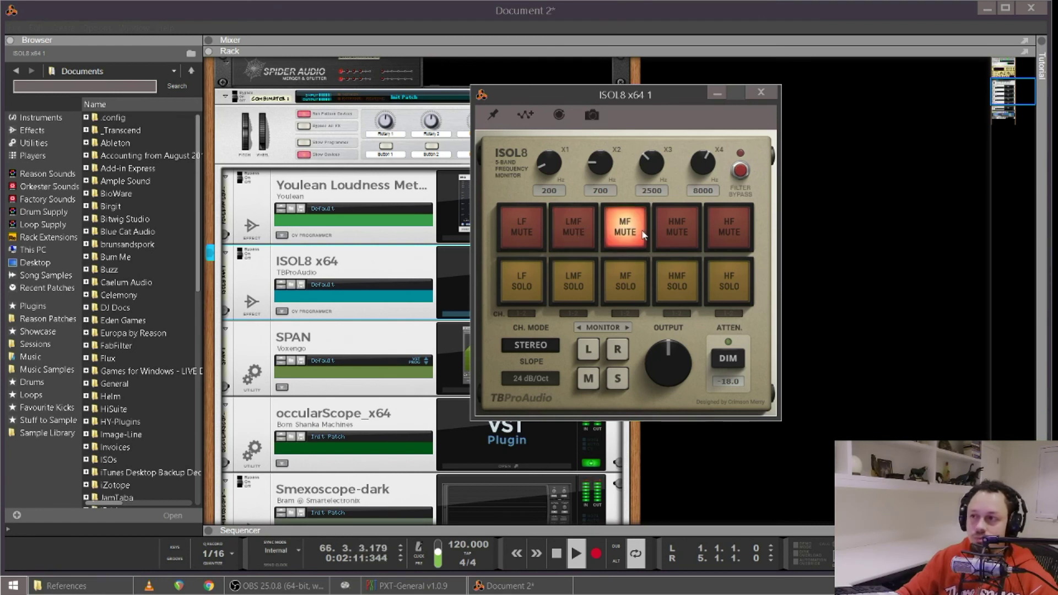
click(612, 231)
click(532, 228)
click(726, 223)
click(684, 227)
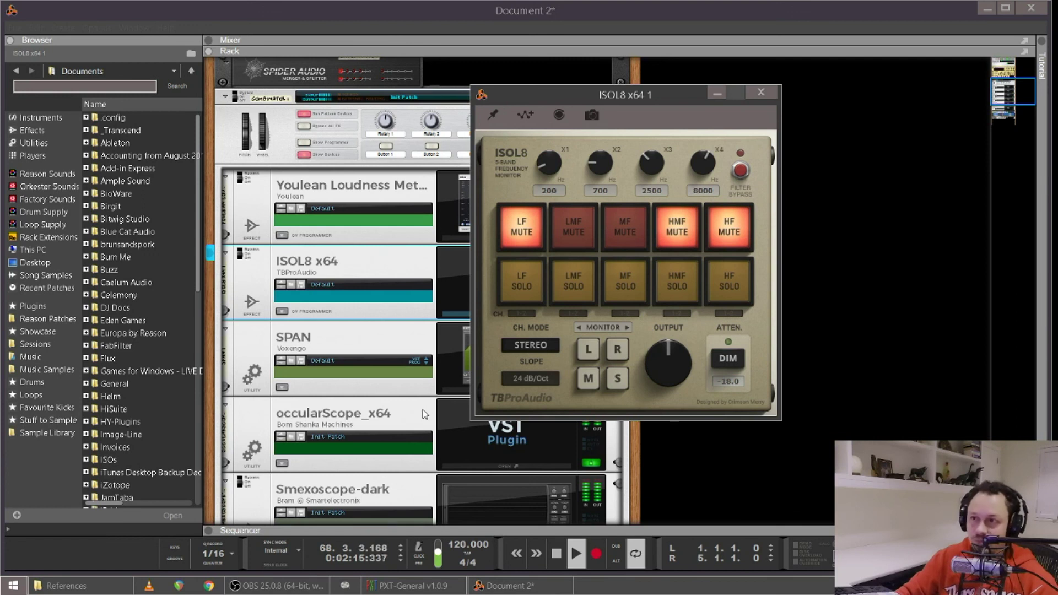
Stop playback, unmute every band, and set ISOL8's channel mode to SIDE/DIFF
key(space)
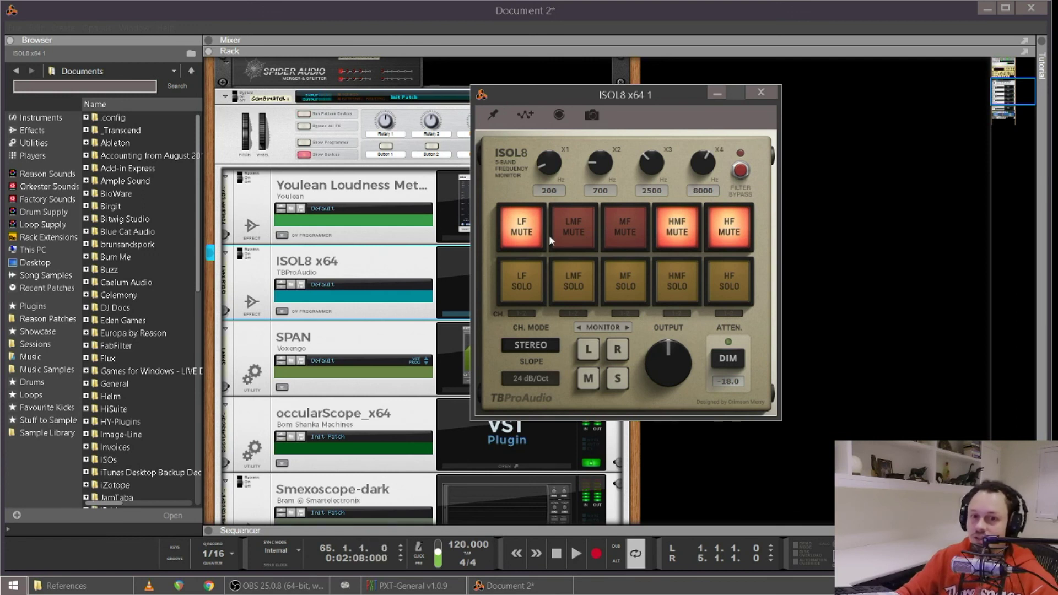
click(686, 232)
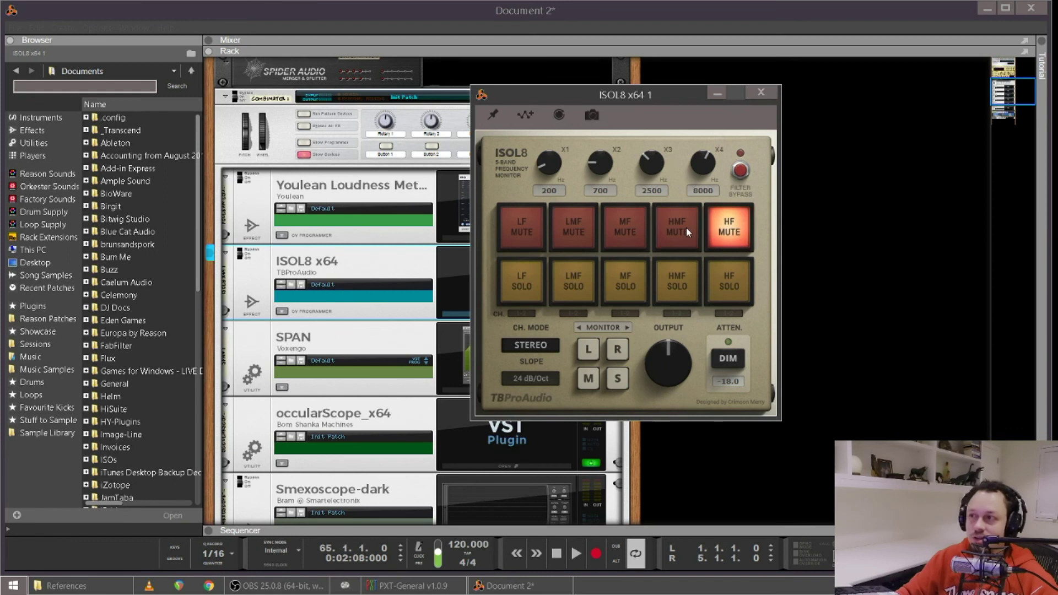
click(735, 231)
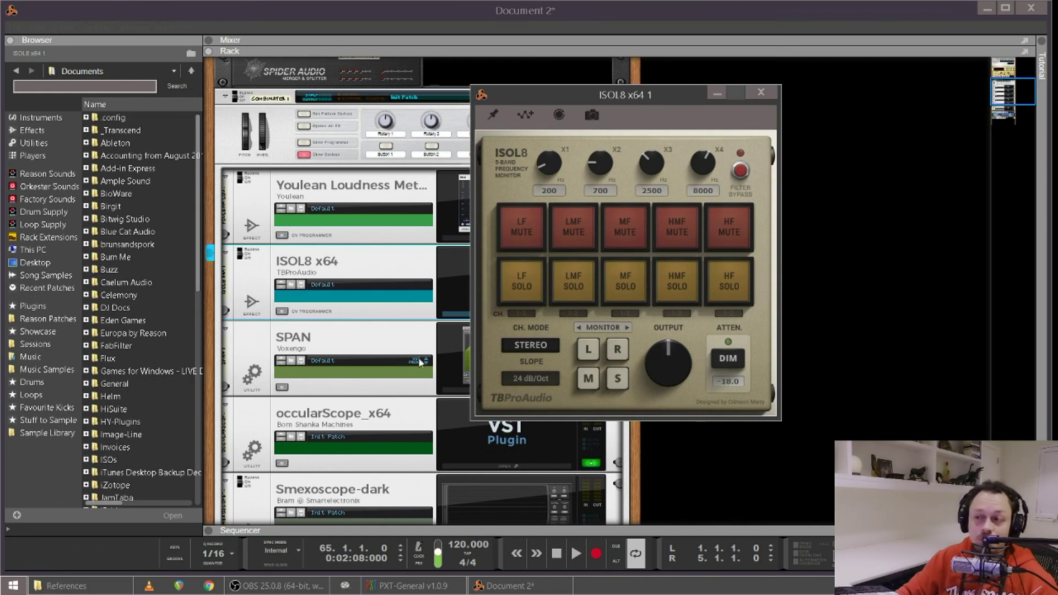
click(530, 345)
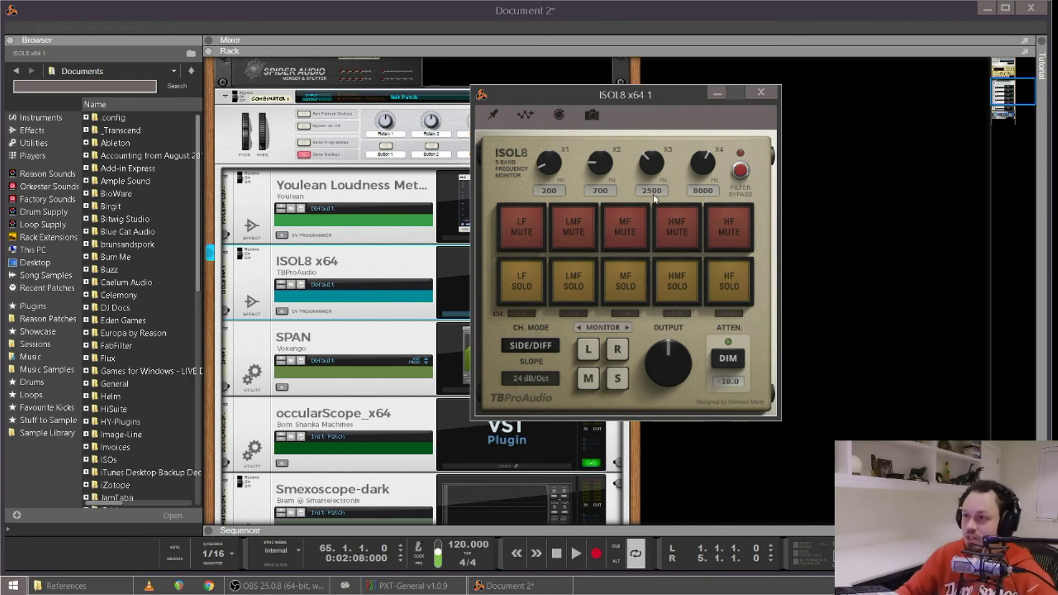
Close ISOL8, hide Combinator 1's devices, and rename it 'Monitor'
click(760, 94)
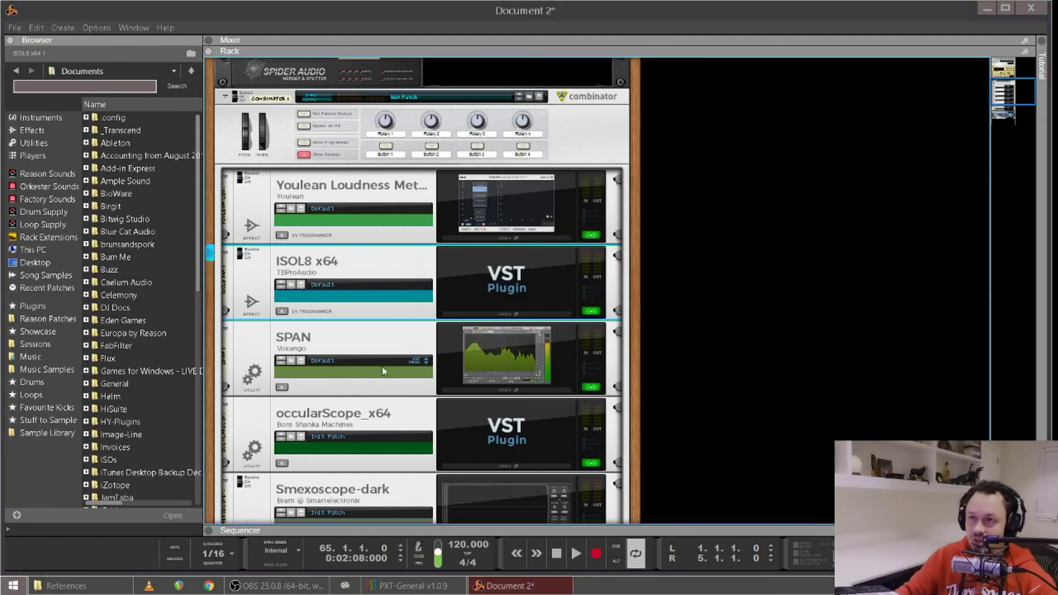
click(304, 154)
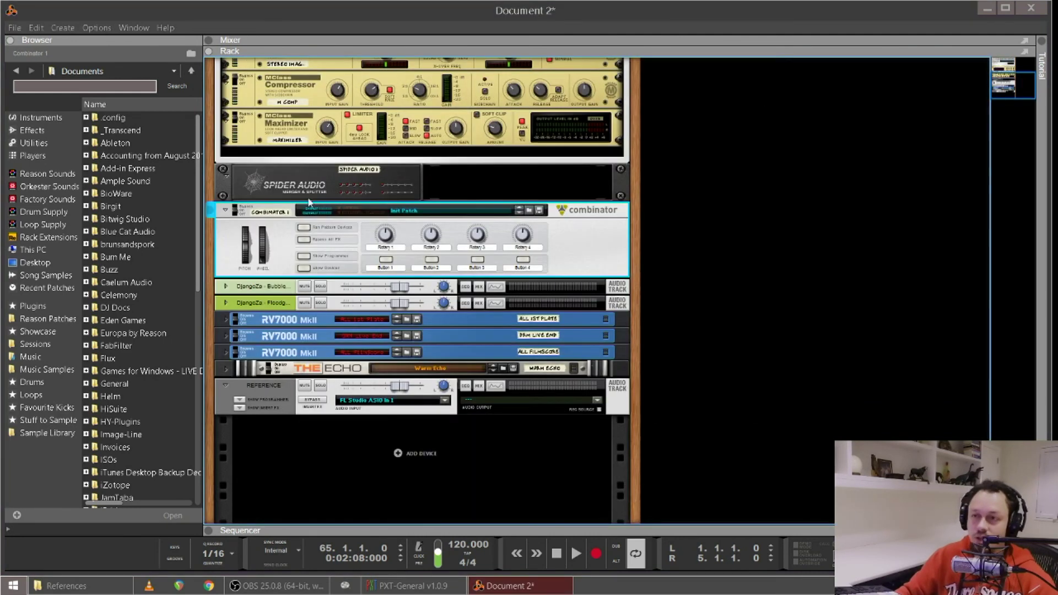
double_click(270, 214)
text(Monitor)
key(Return)
scroll(342, 205, up, 5)
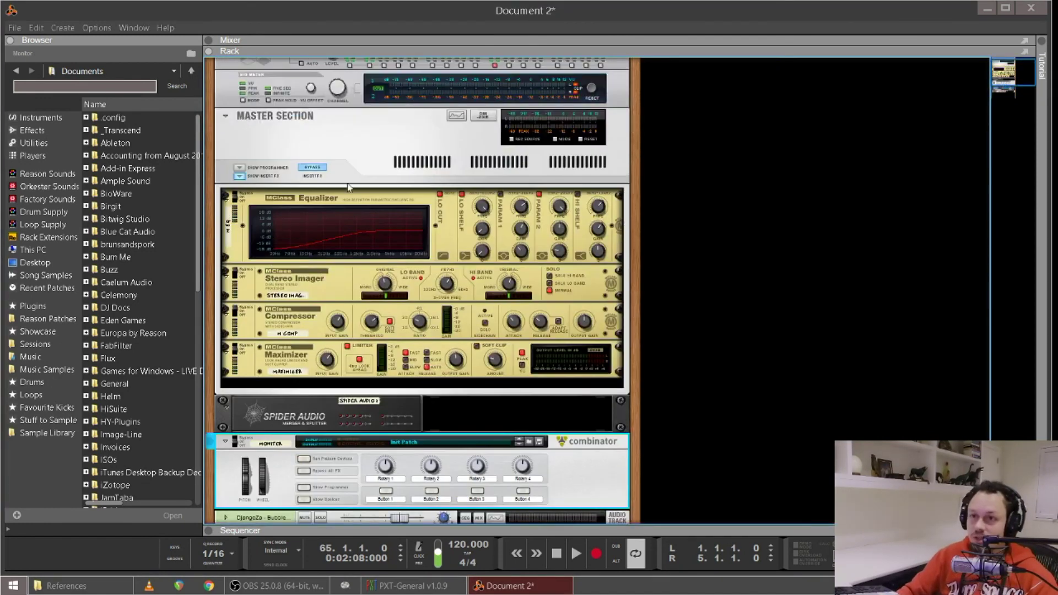
scroll(478, 356, down, 3)
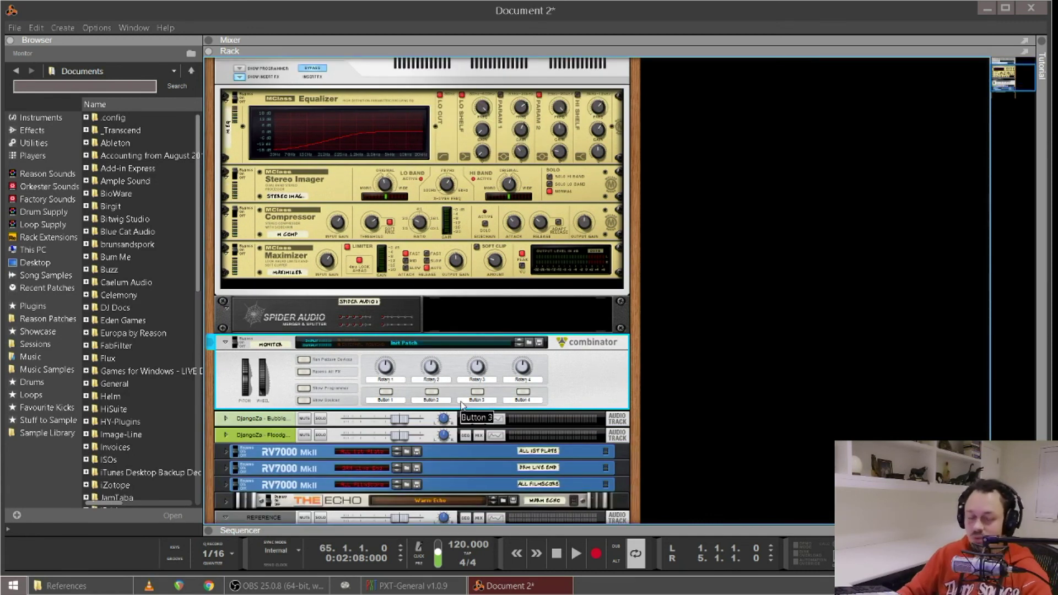
Check the renamed combinator in the sequencer, restore the rack view, and switch to OBS
click(473, 530)
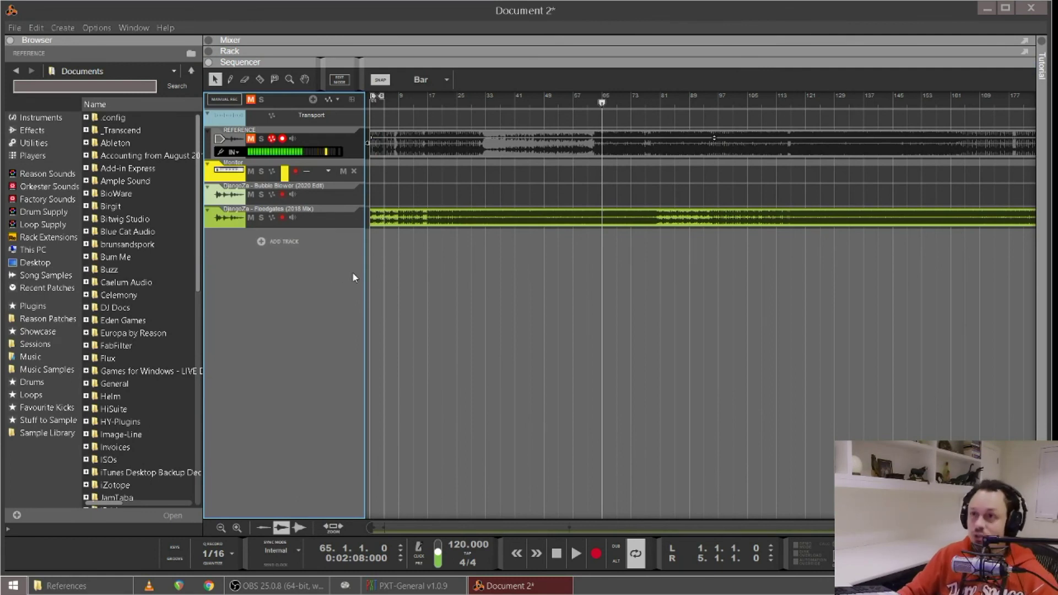
key(F6)
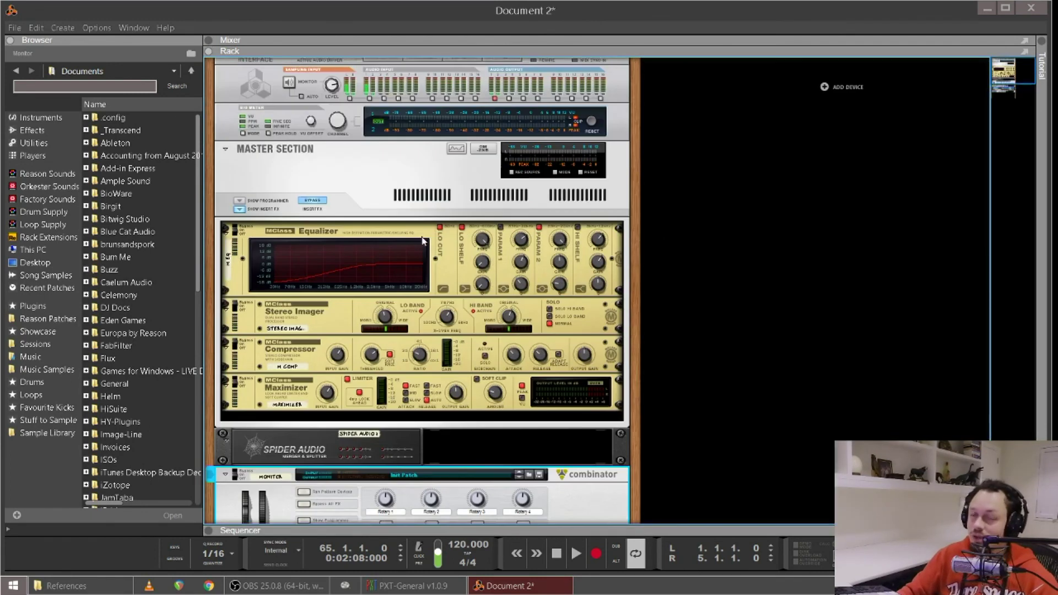
key(alt+Tab)
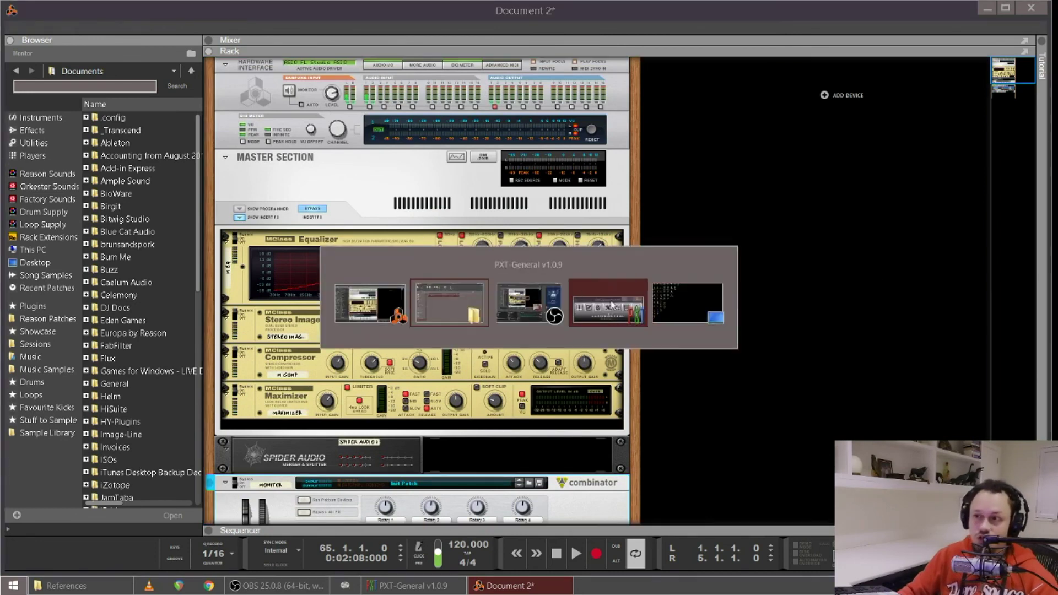